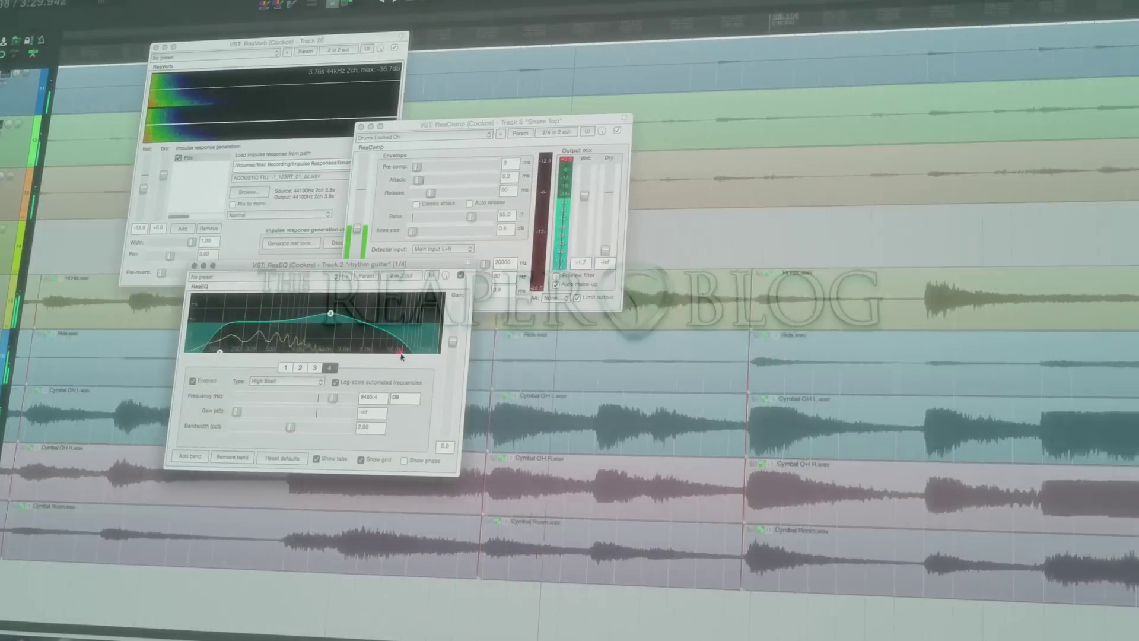
- Drag ReaEQ band 4's high-shelf node from about 9.5 kHz to about 18700 Hz
left_click_drag(401, 355, 423, 356)
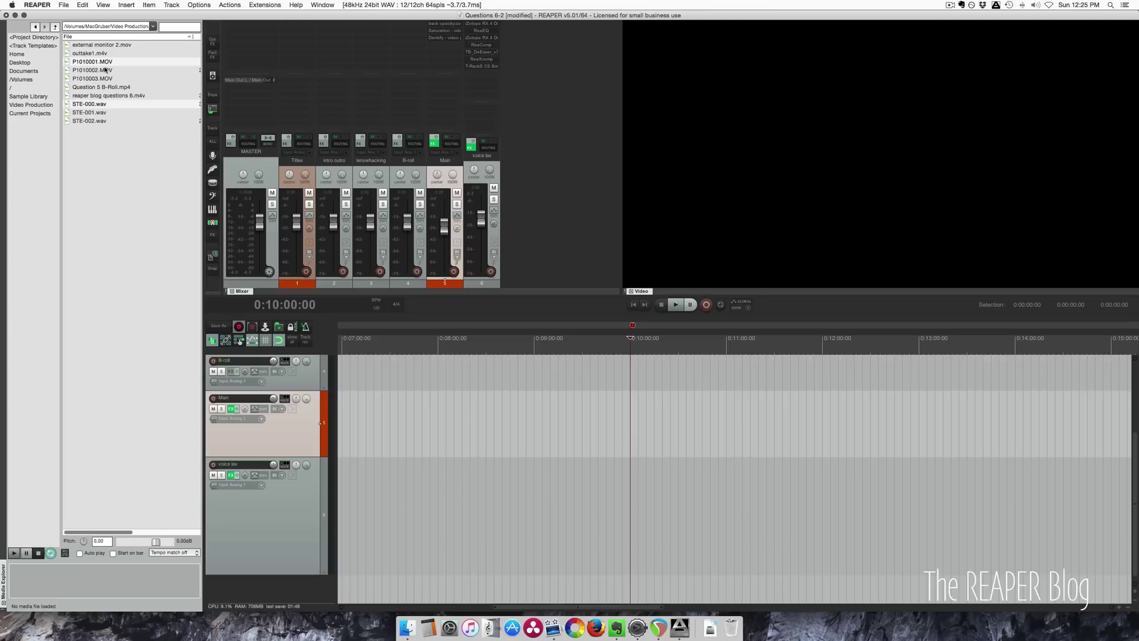
- Drop P1010001.MOV onto Main and STE-000.wav onto voice lav at 0:10:00:00, then select both
left_click_drag(105, 62, 631, 445)
left_click(539, 188)
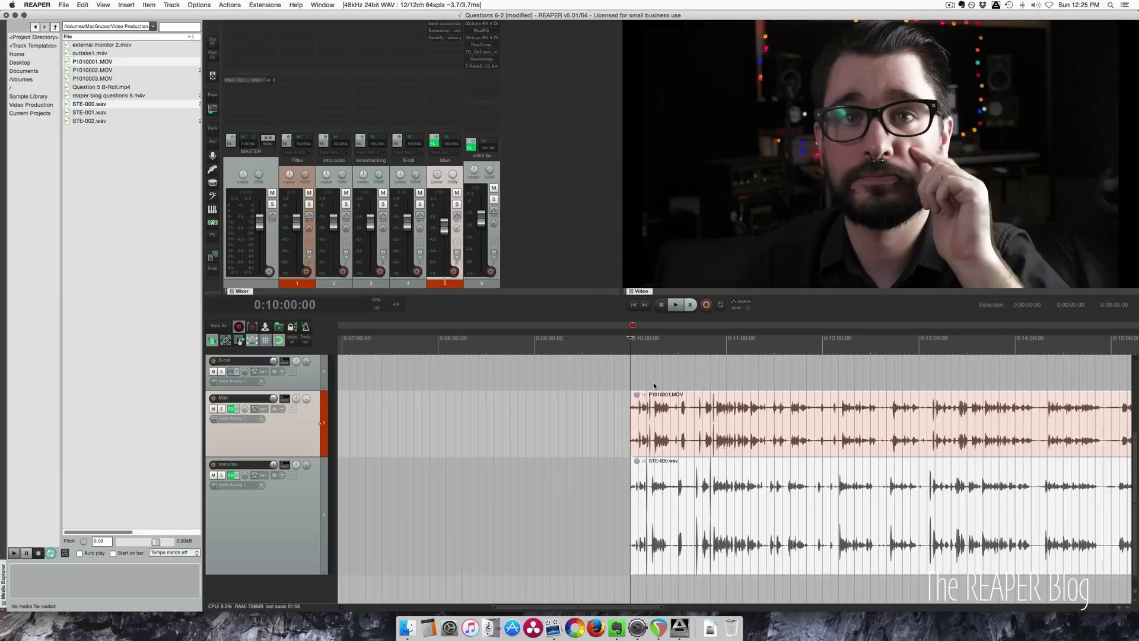
left_click(679, 436)
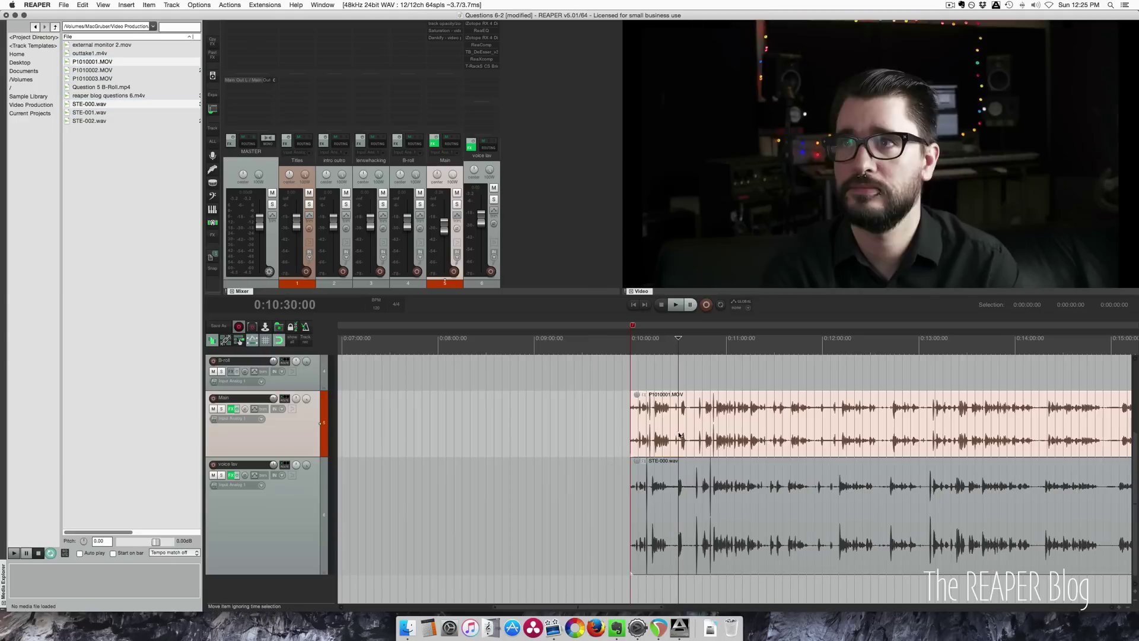
left_click(680, 539)
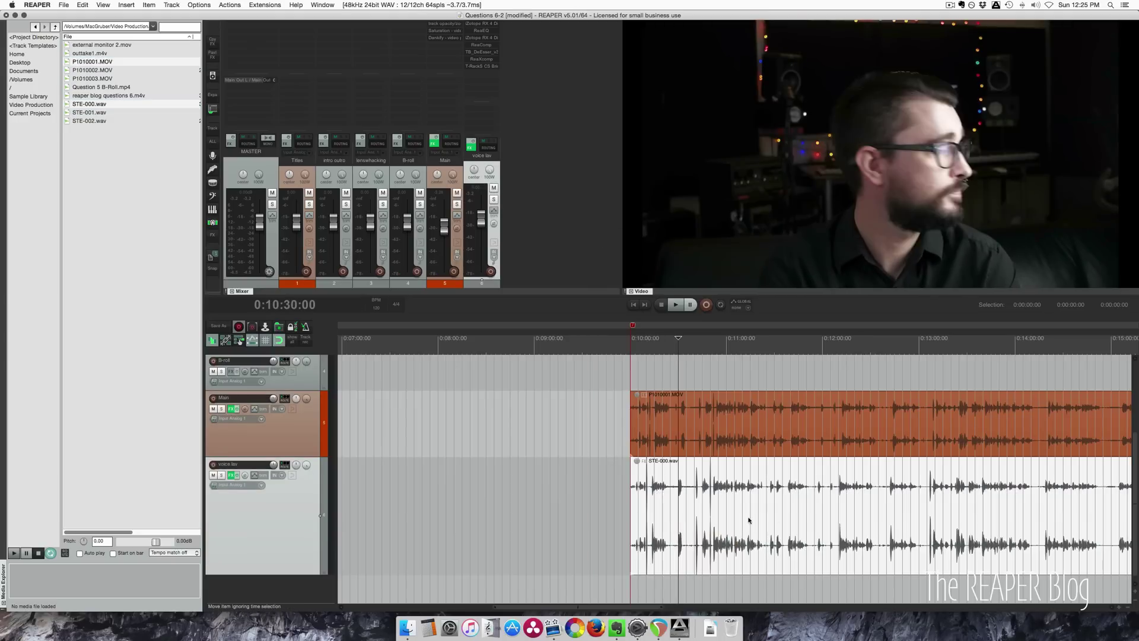
- Set the selected items' take channel mode to Mono (right) from the item context menu
right_click(686, 522)
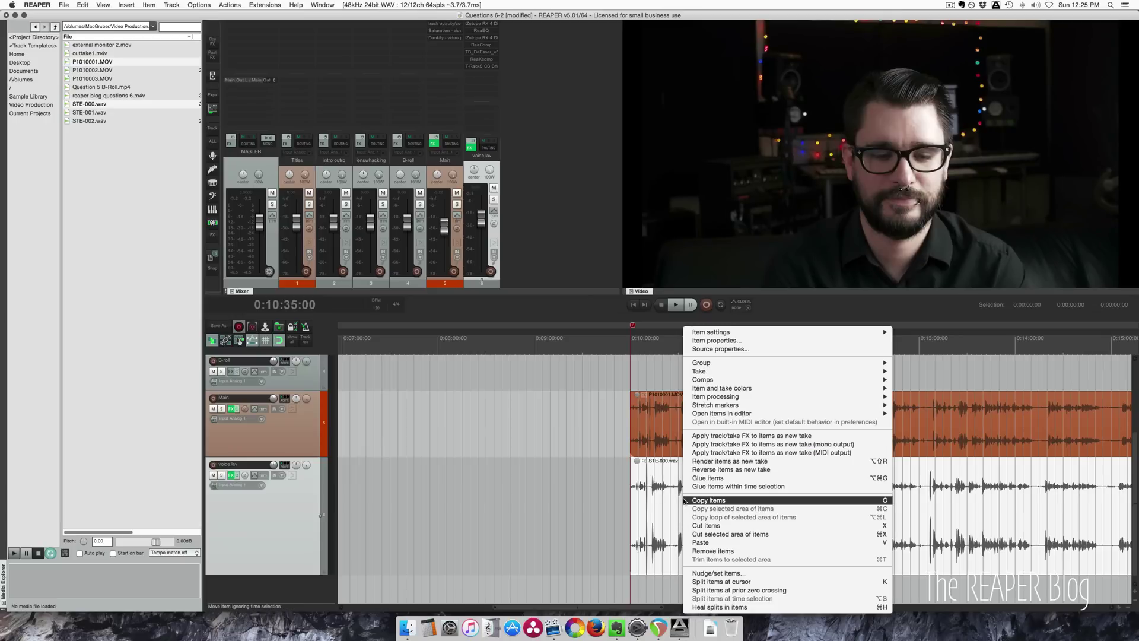
mouse_move(748, 336)
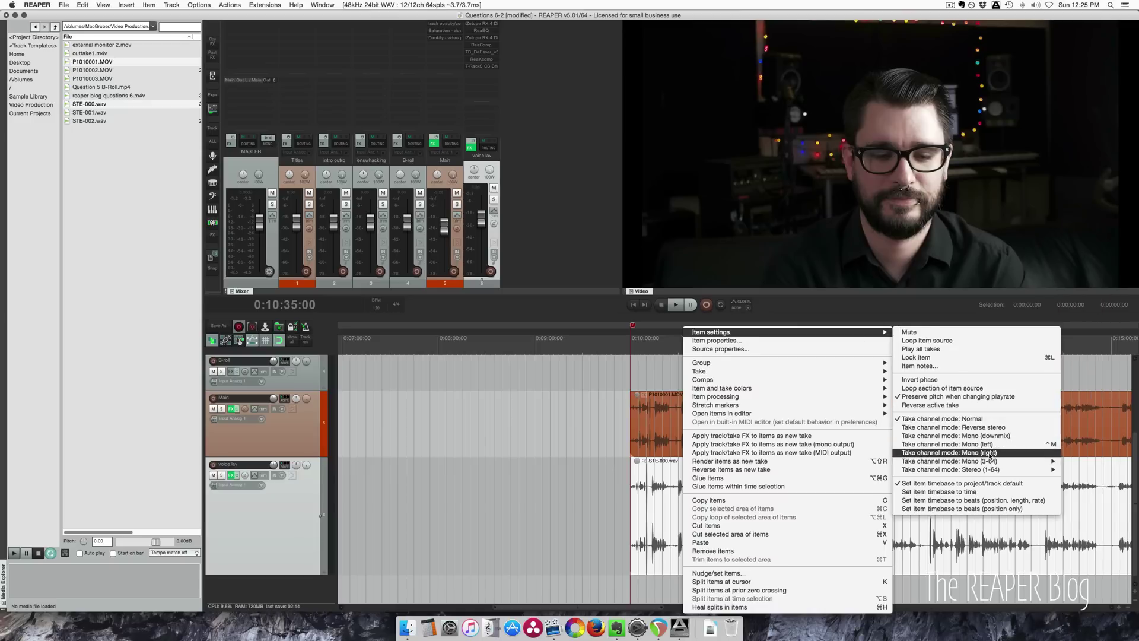
left_click(989, 453)
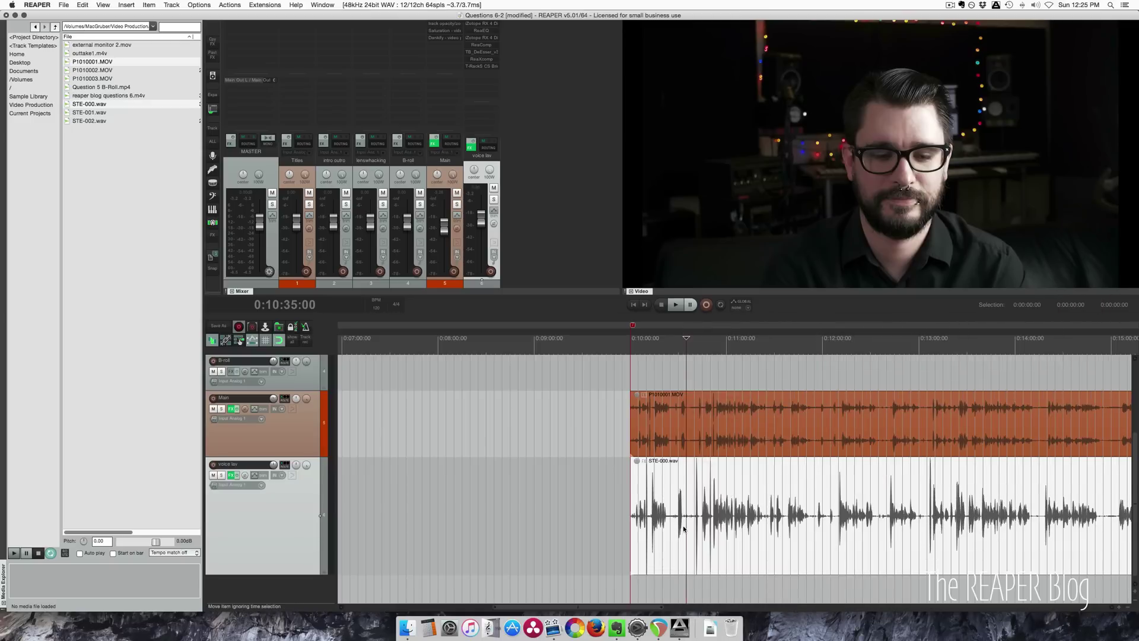
- Deselect the clips, zoom in around the clap, and set the play position on the camera's clap spike
left_click(665, 442)
scroll(657, 475, "up", 8)
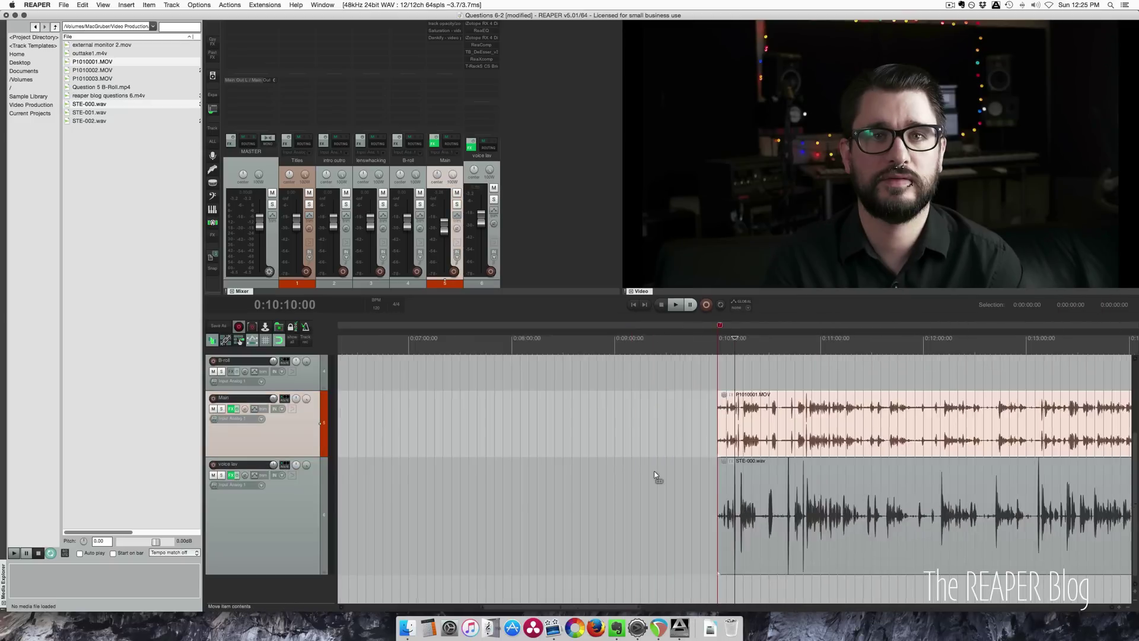
scroll(675, 476, "right", 4)
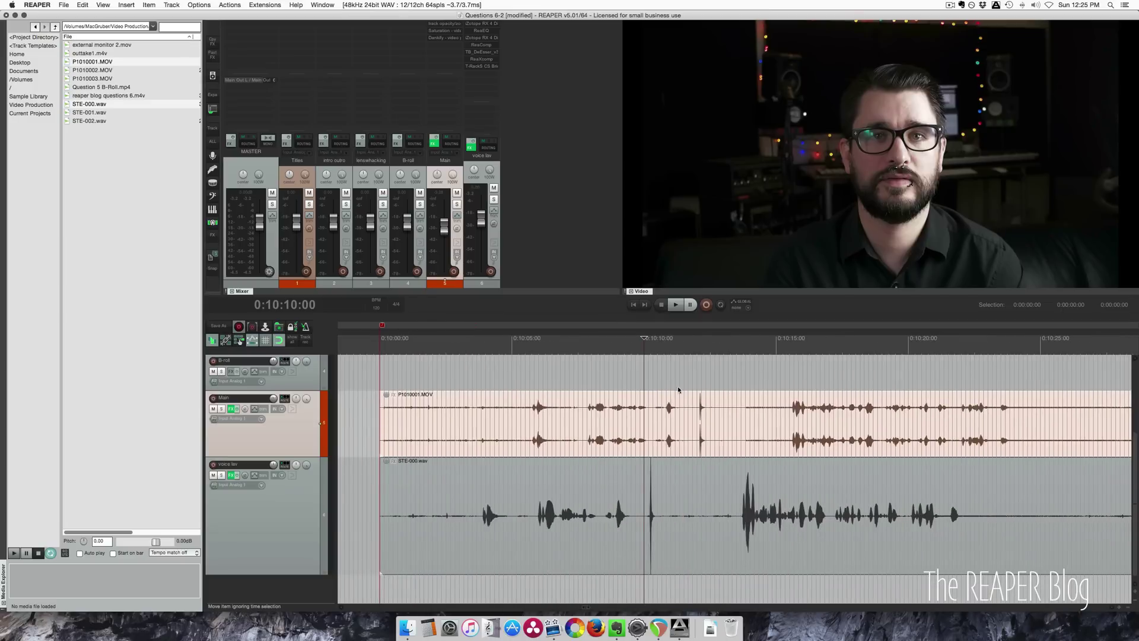
left_click(699, 484)
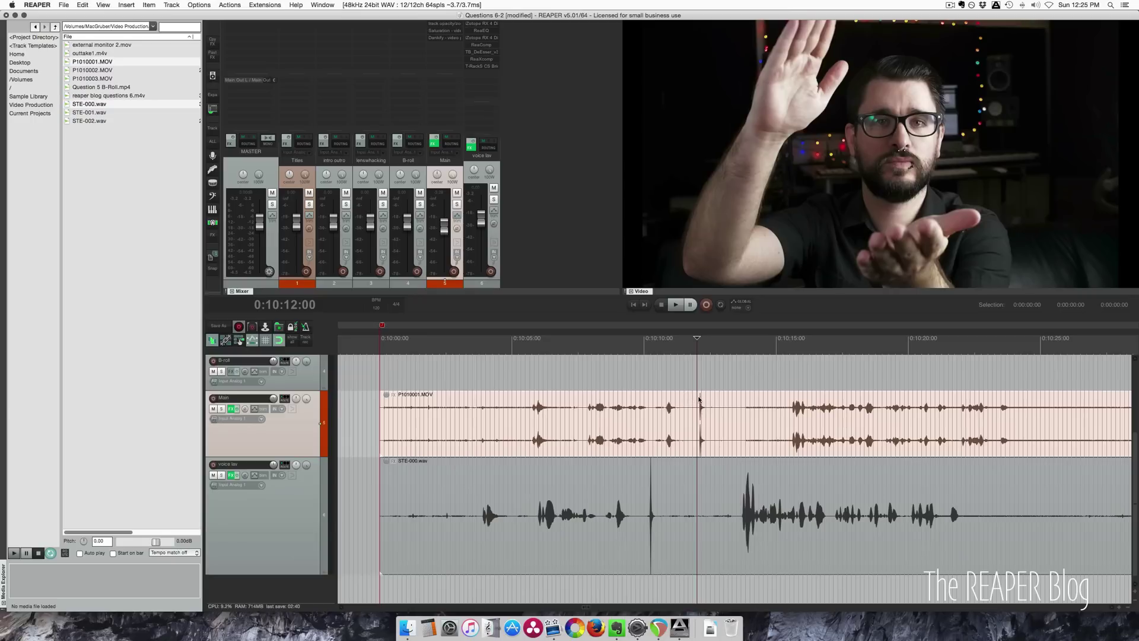
- Zoom around the clap and select the STE-000.wav lav clip at its clap spike
left_click(648, 502)
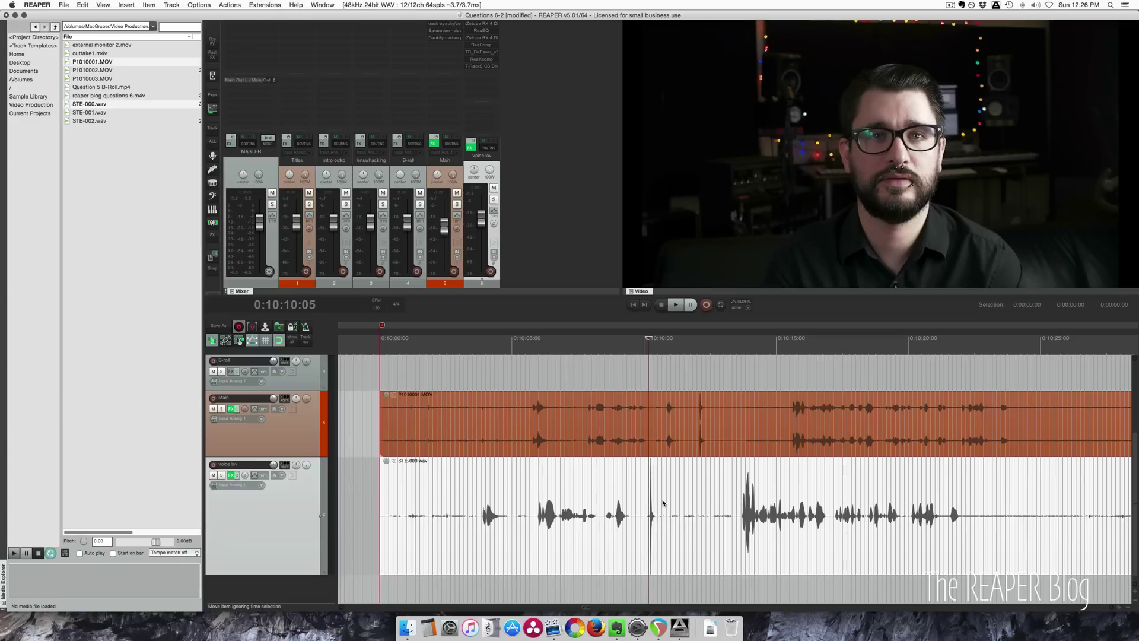
left_click(650, 511)
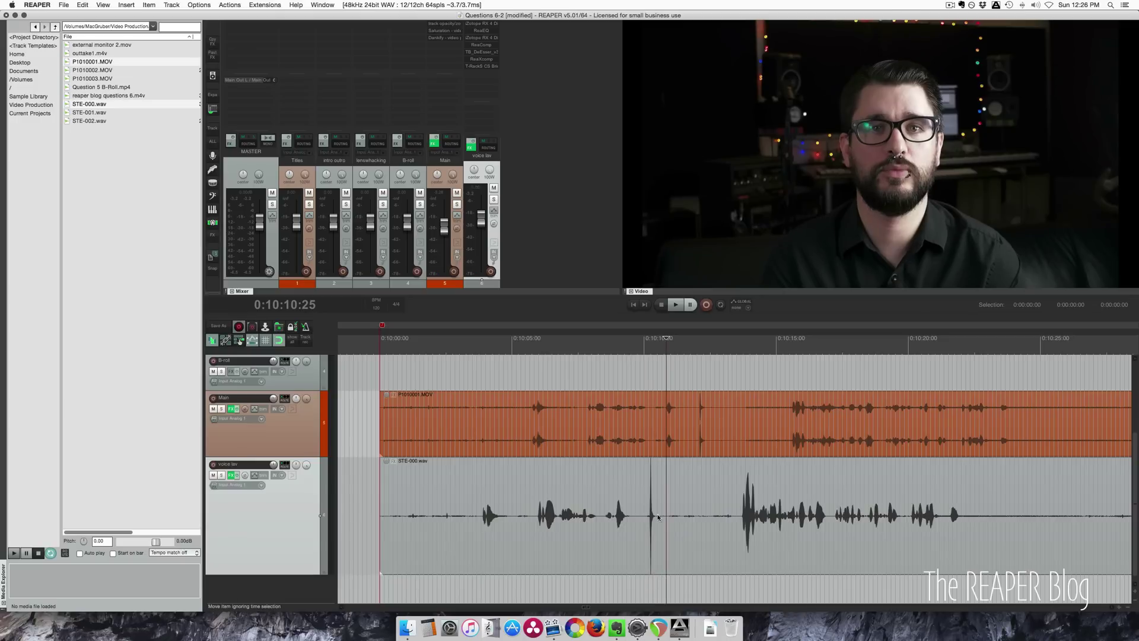
left_click(660, 582)
scroll(660, 582, "down", 6)
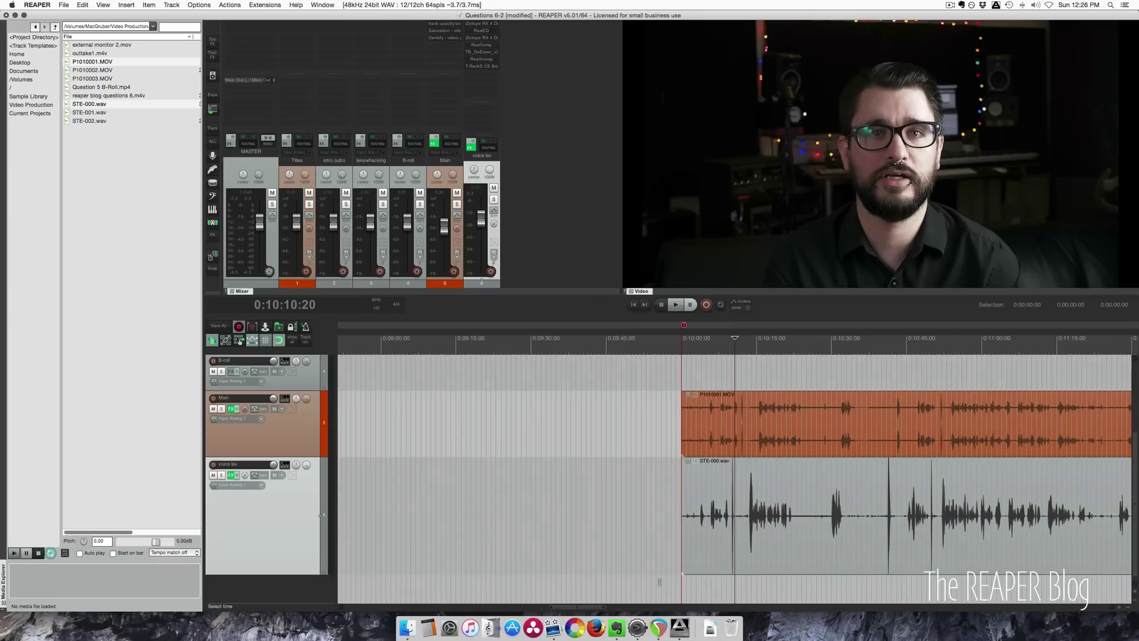
scroll(968, 543, "up", 3)
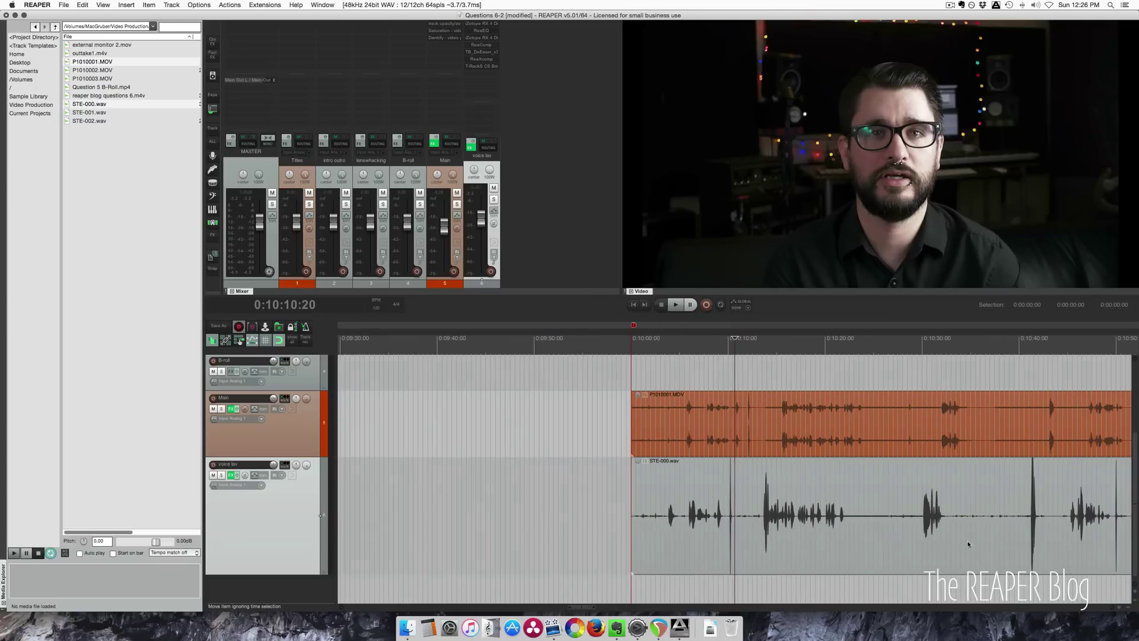
left_click(733, 508)
scroll(758, 549, "up", 10)
scroll(733, 446, "down", 2)
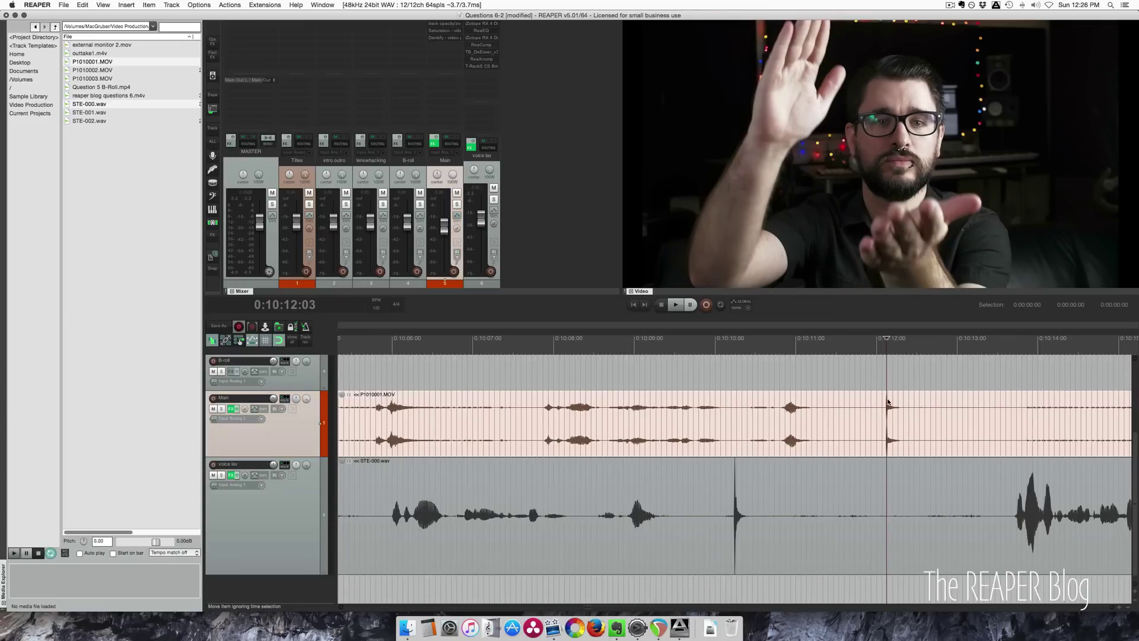
left_click(734, 516)
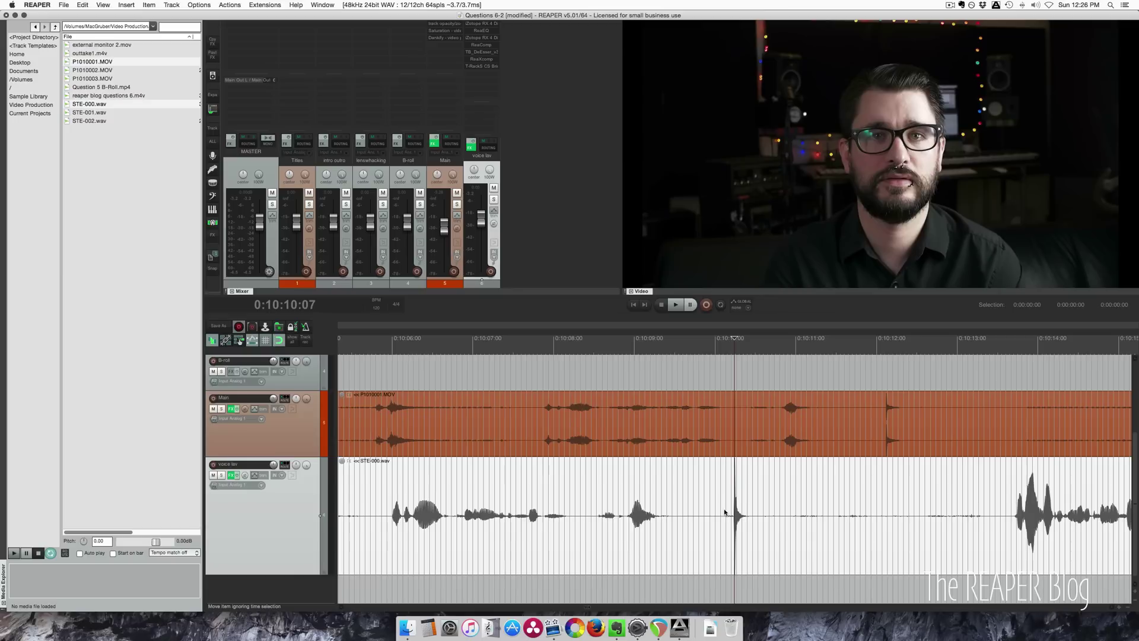
- Drag the lav clip later until its clap spike matches the camera's, fine-tuning while zoomed in
left_click_drag(734, 516, 891, 514)
scroll(894, 531, "up", 8)
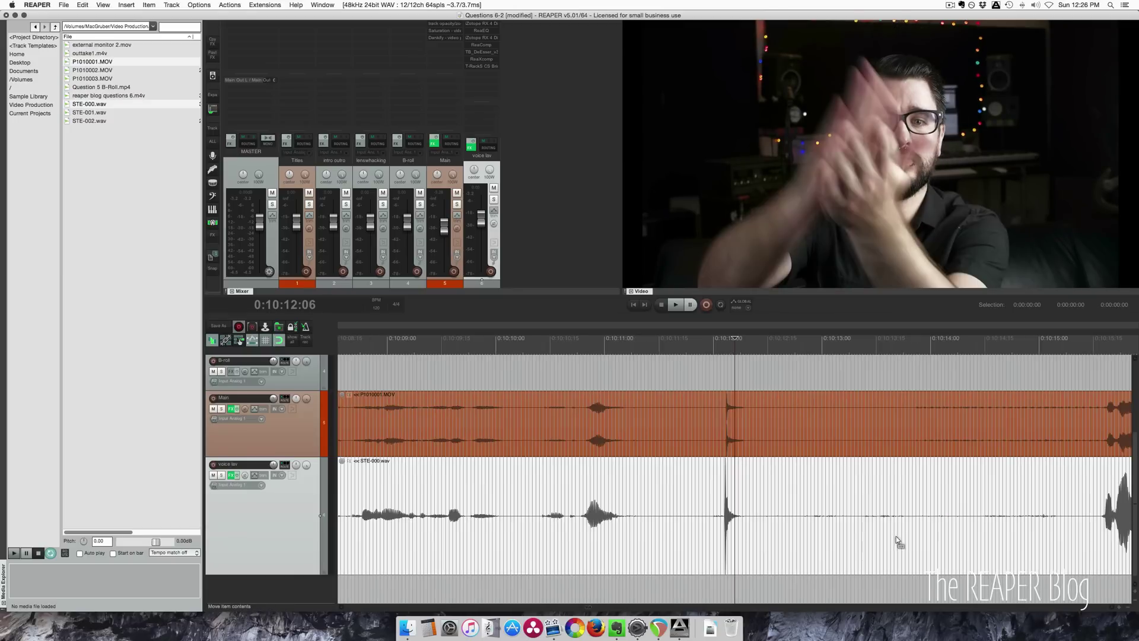
left_click_drag(702, 517, 719, 518)
left_click(638, 501)
scroll(638, 501, "down", 8)
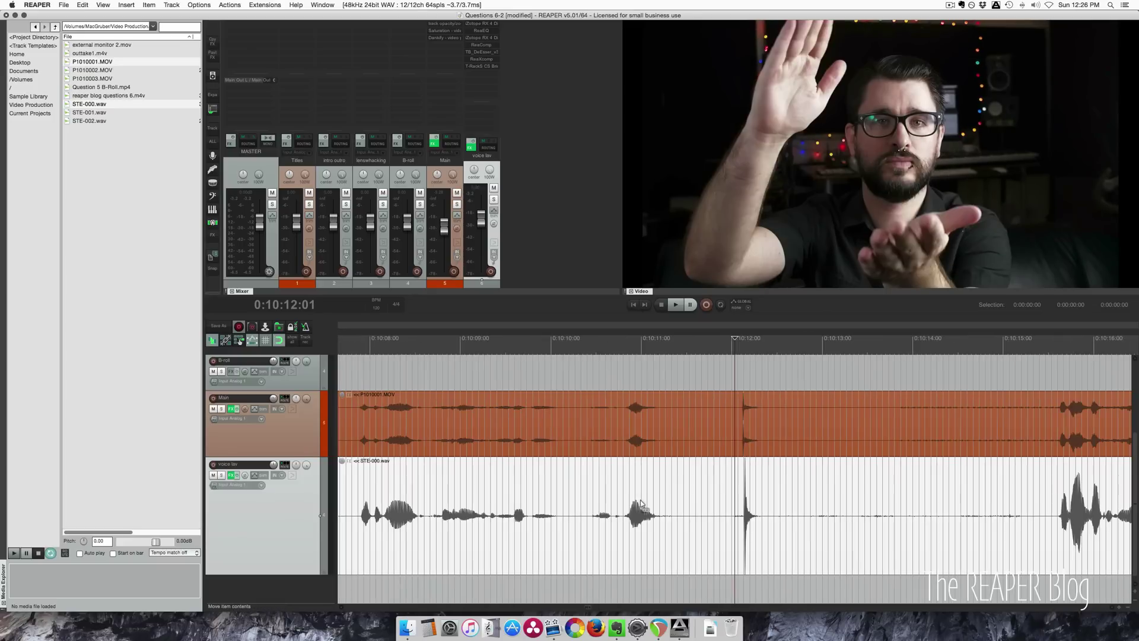
left_click(672, 347)
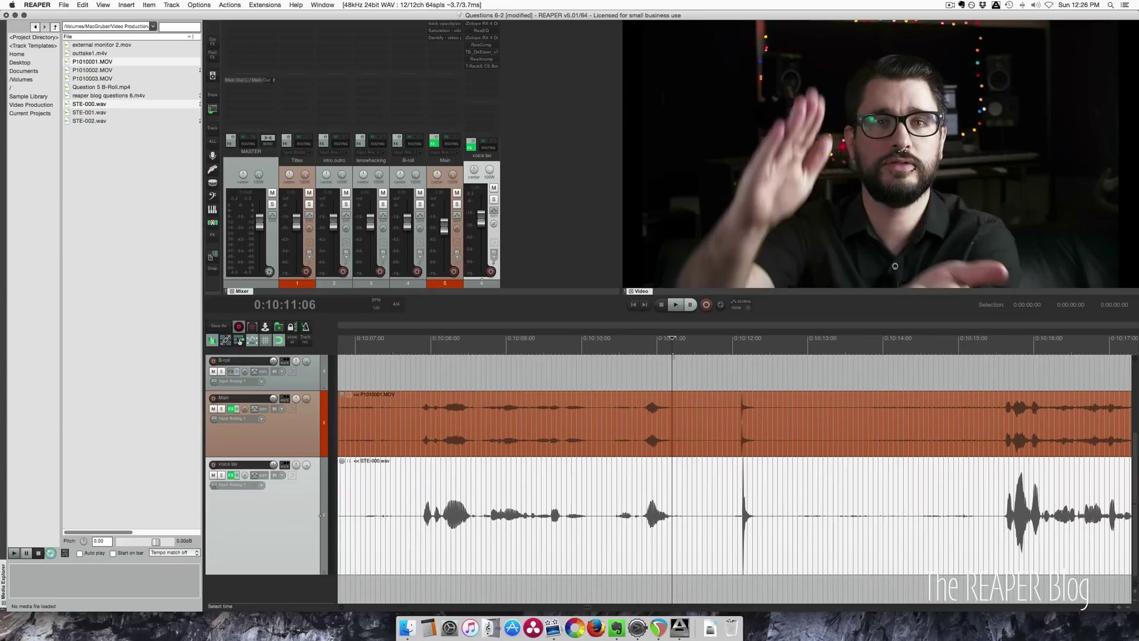
- Play back from about 0:10:07 to check the clap sync between the two tracks
key("space")
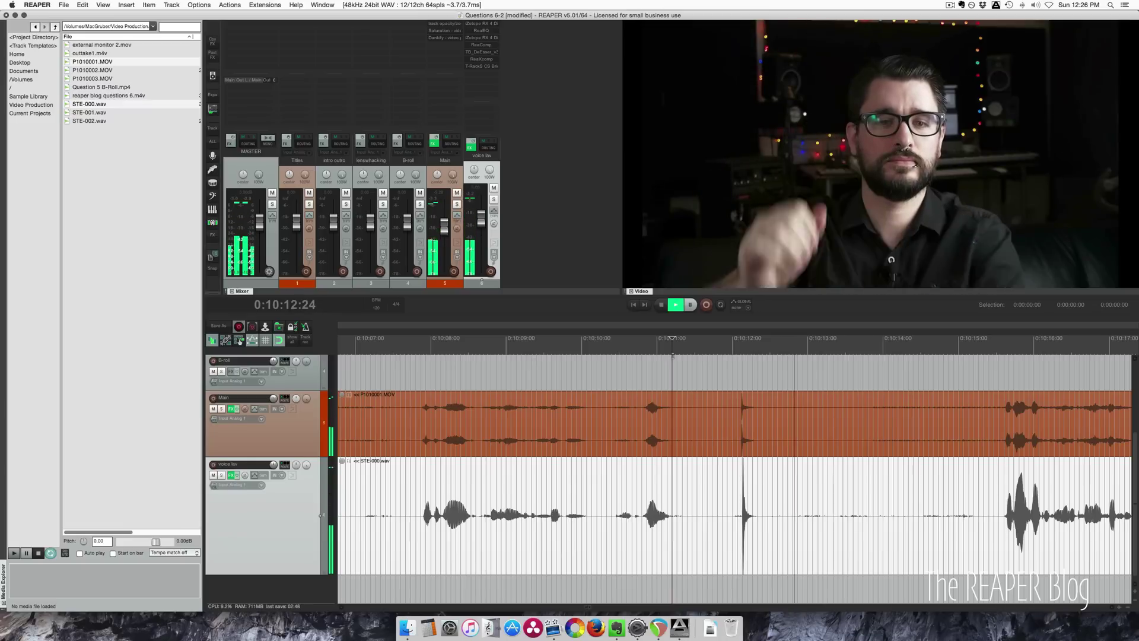
key("space")
left_click(415, 346)
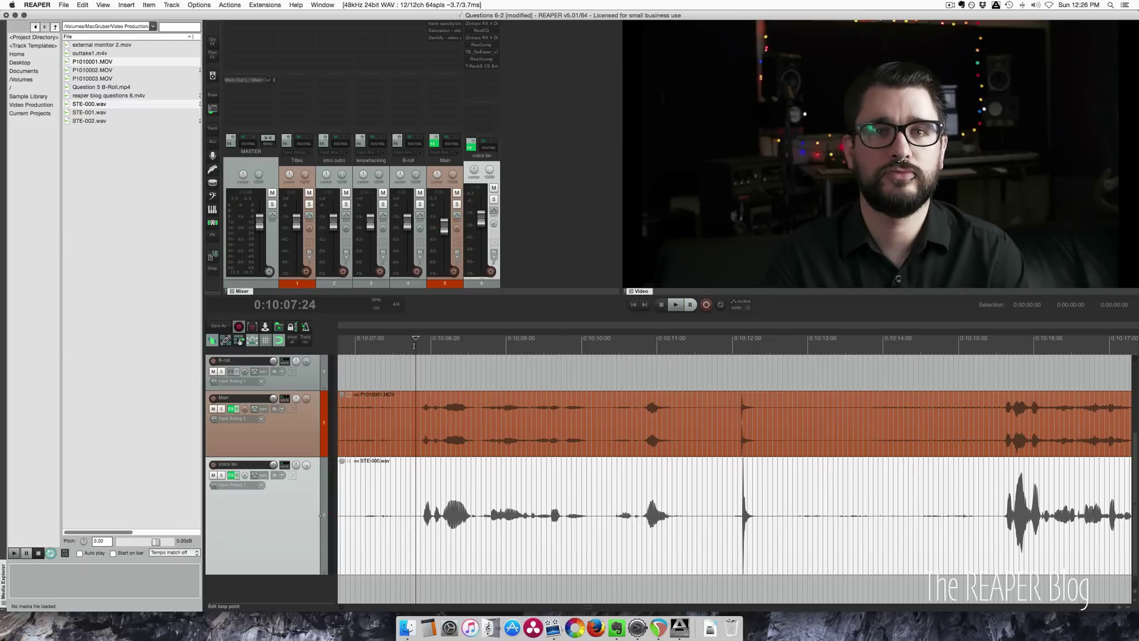
key("space")
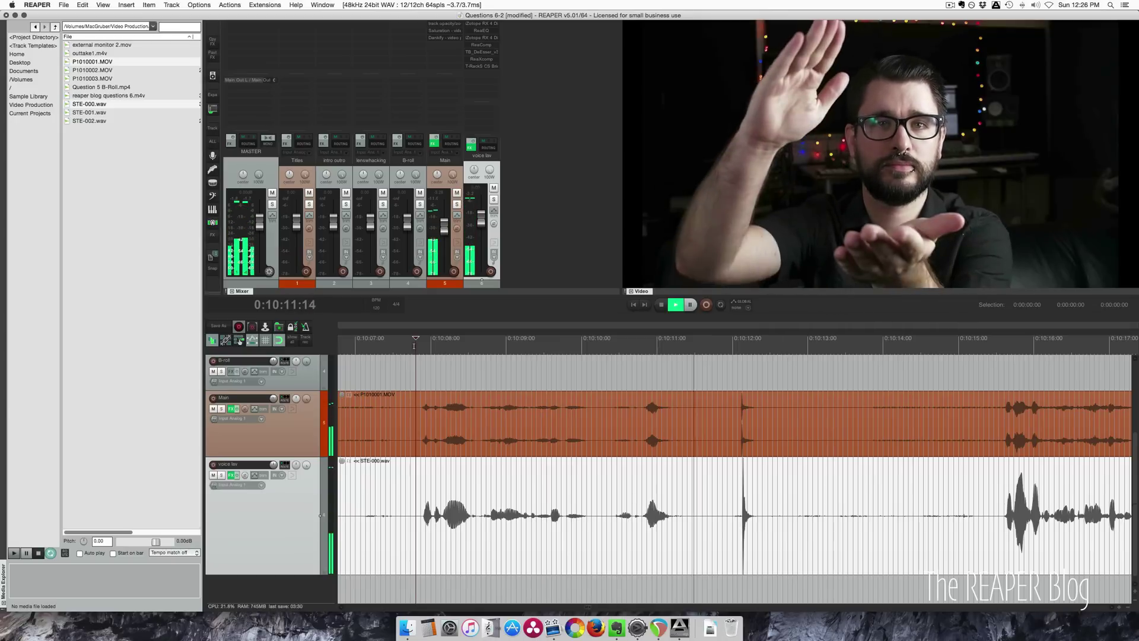
key("space")
- Select the camera clip and step frame by frame to the hands meeting at 0:10:12:10
left_click(682, 425)
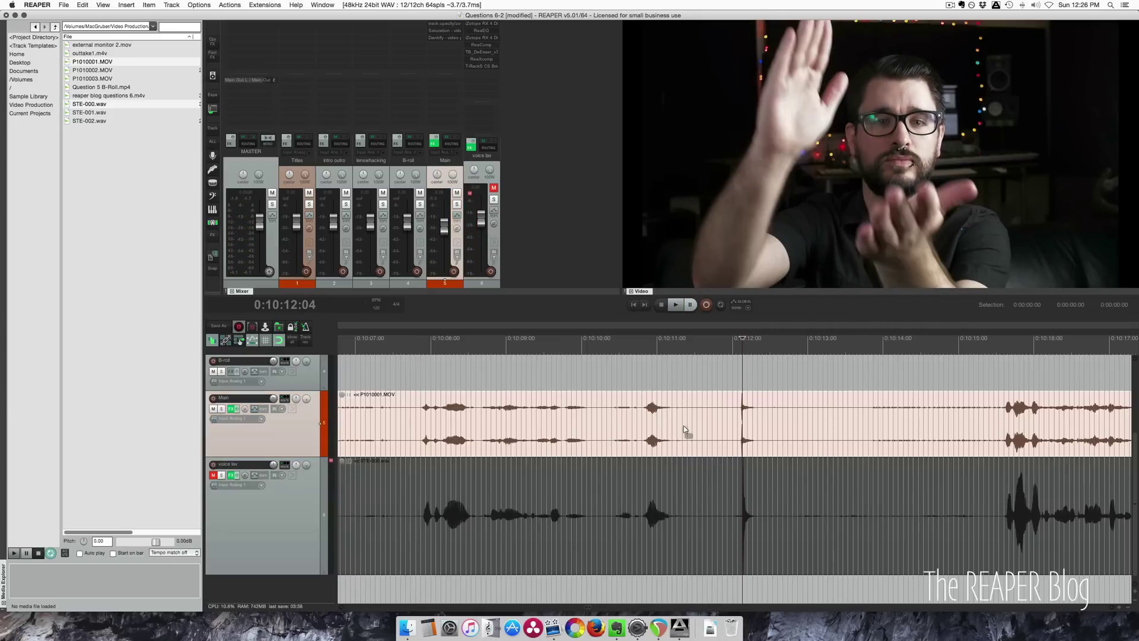
scroll(721, 406, "right", 1)
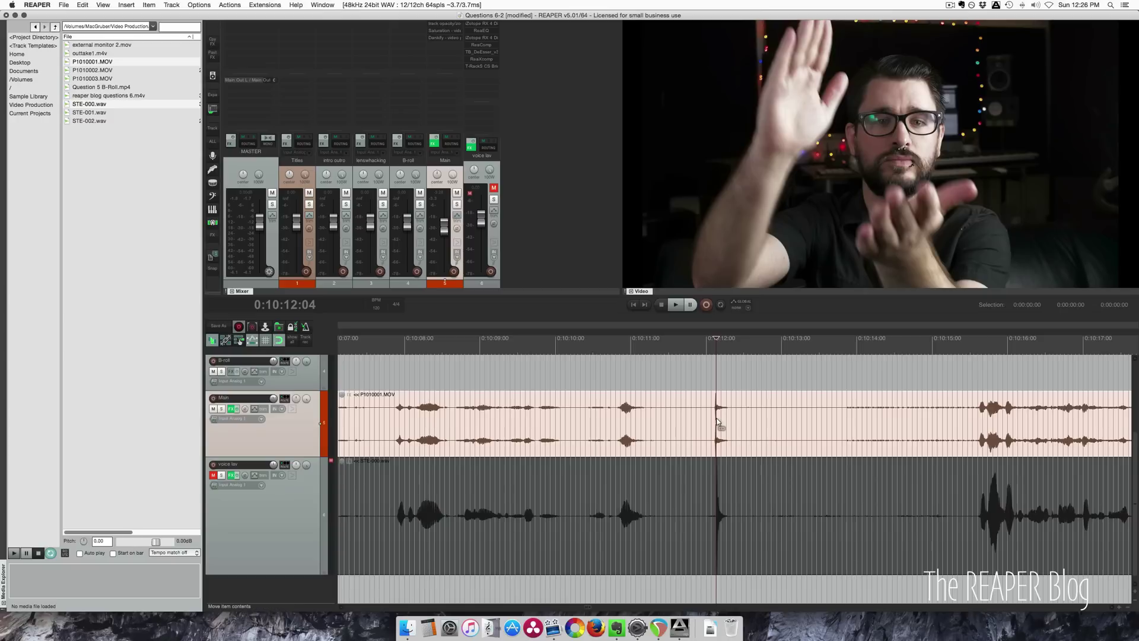
key("Right")
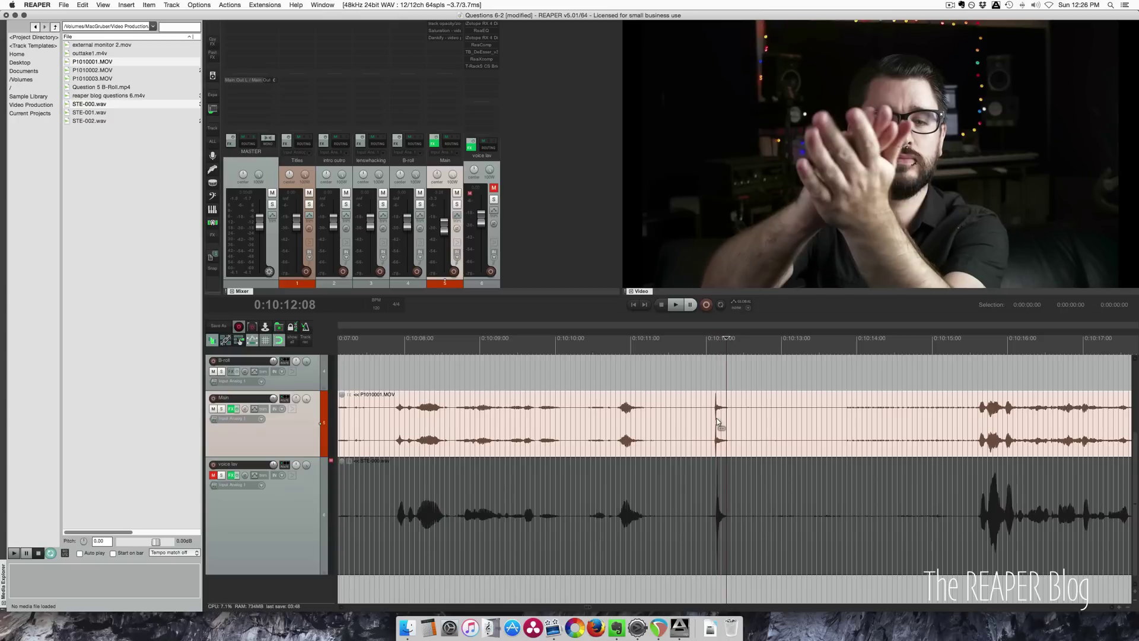
key("Right")
key("Right")
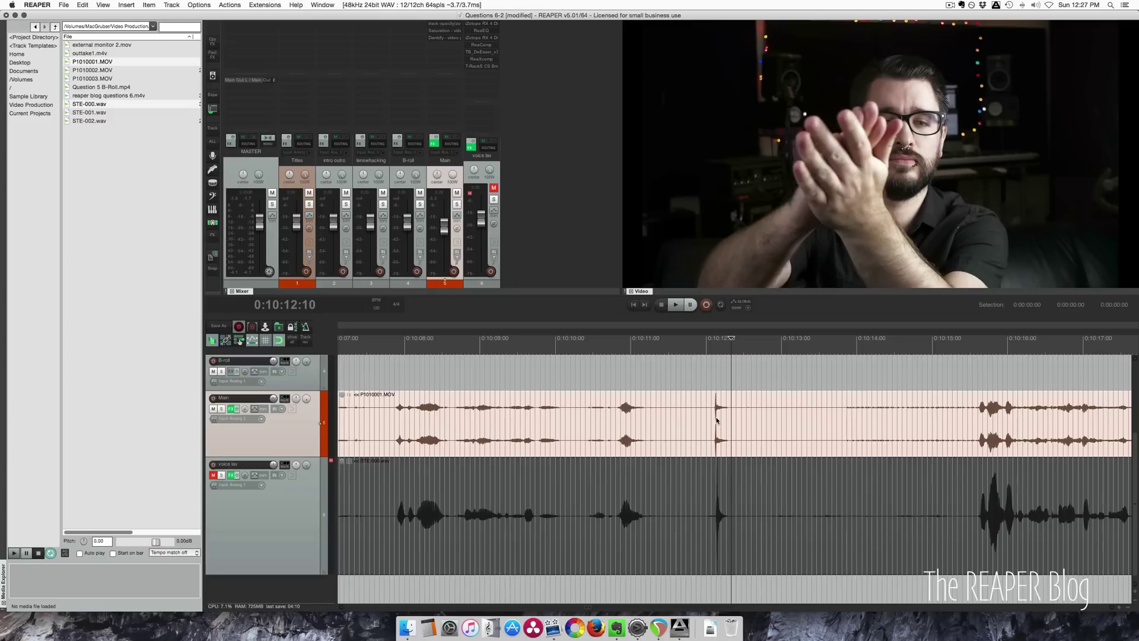
- Insert a marker at the clap and set P1010001.MOV's source properties to Ignore audio
key("m")
left_click(689, 422)
right_click(689, 422)
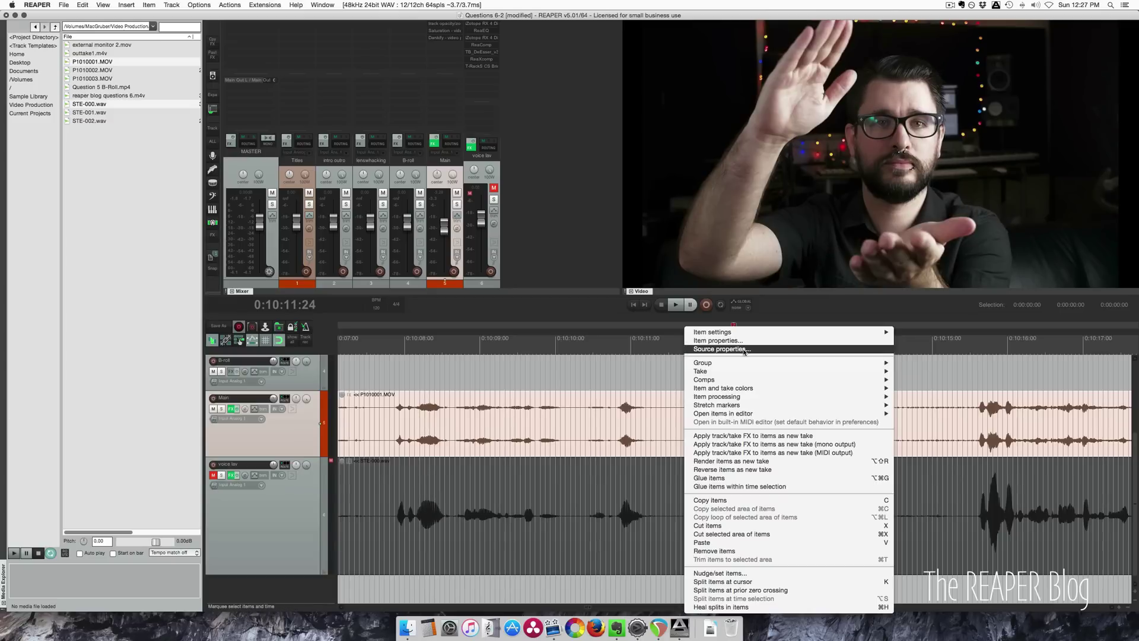
left_click(730, 349)
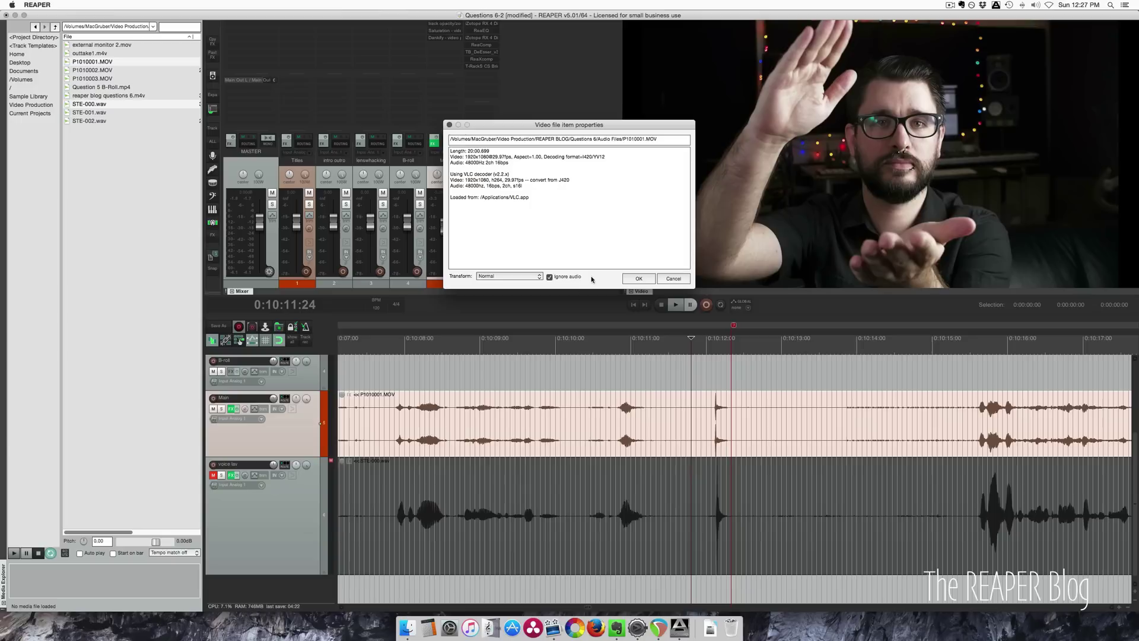
left_click(639, 278)
left_click(701, 435)
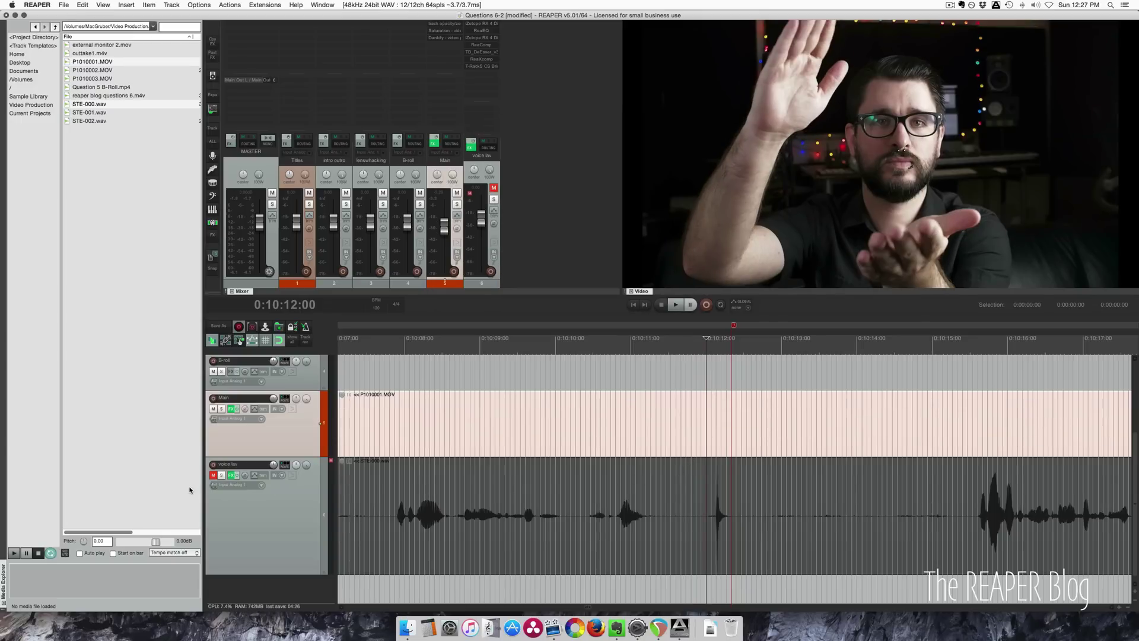
- Select both clips, jump to the next transient, and drag STE-000.wav so its clap meets the edit position
left_click(699, 542)
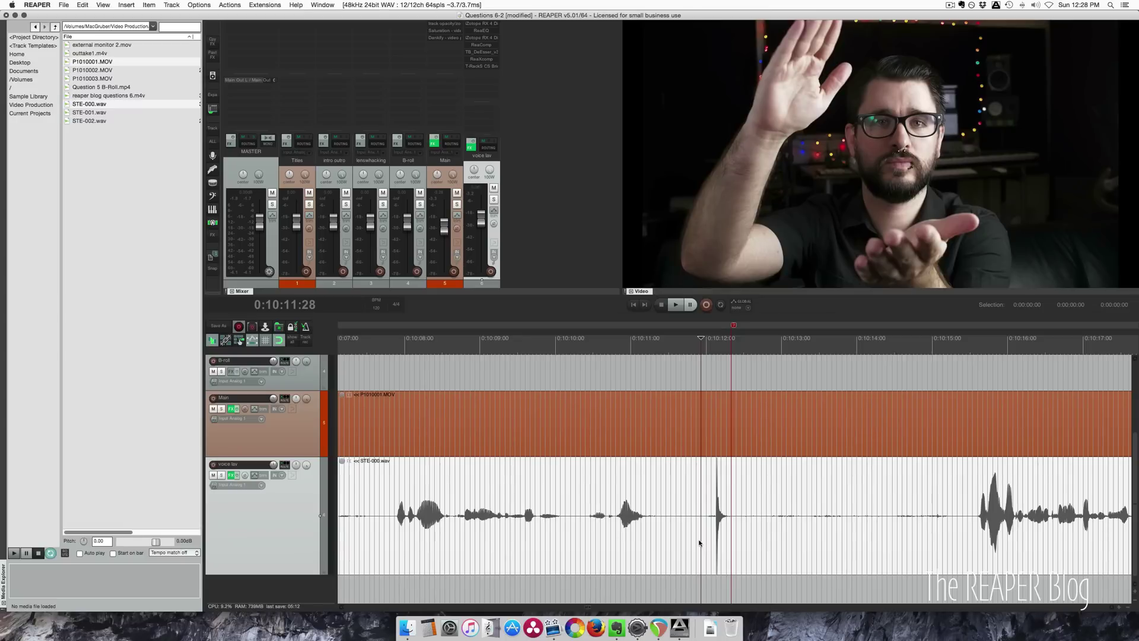
key("Tab")
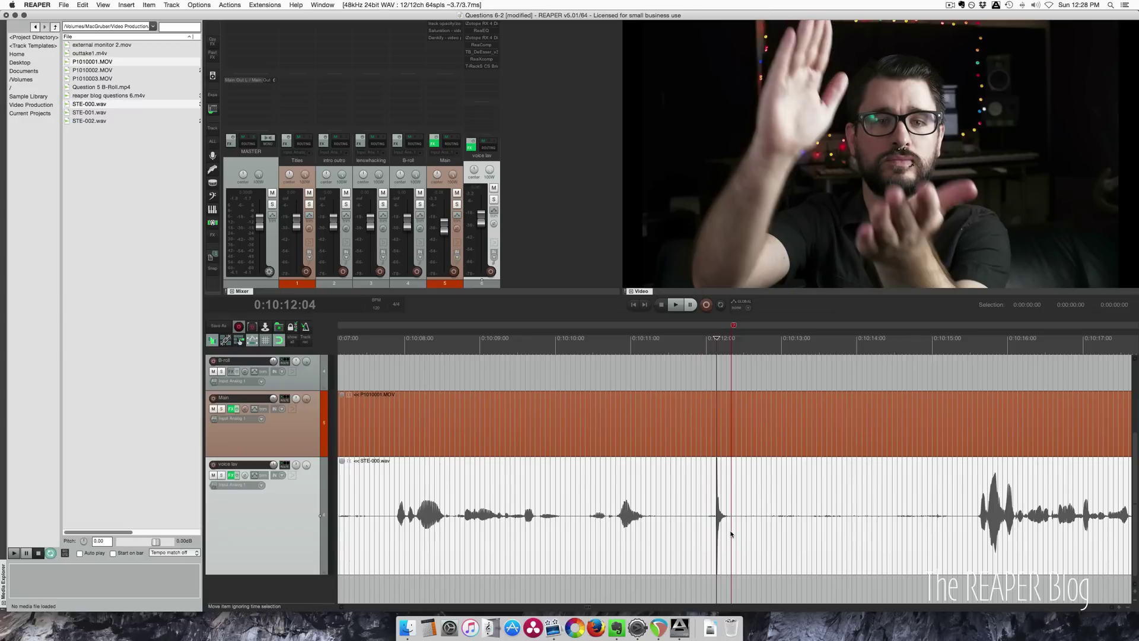
scroll(731, 534, "up", 10)
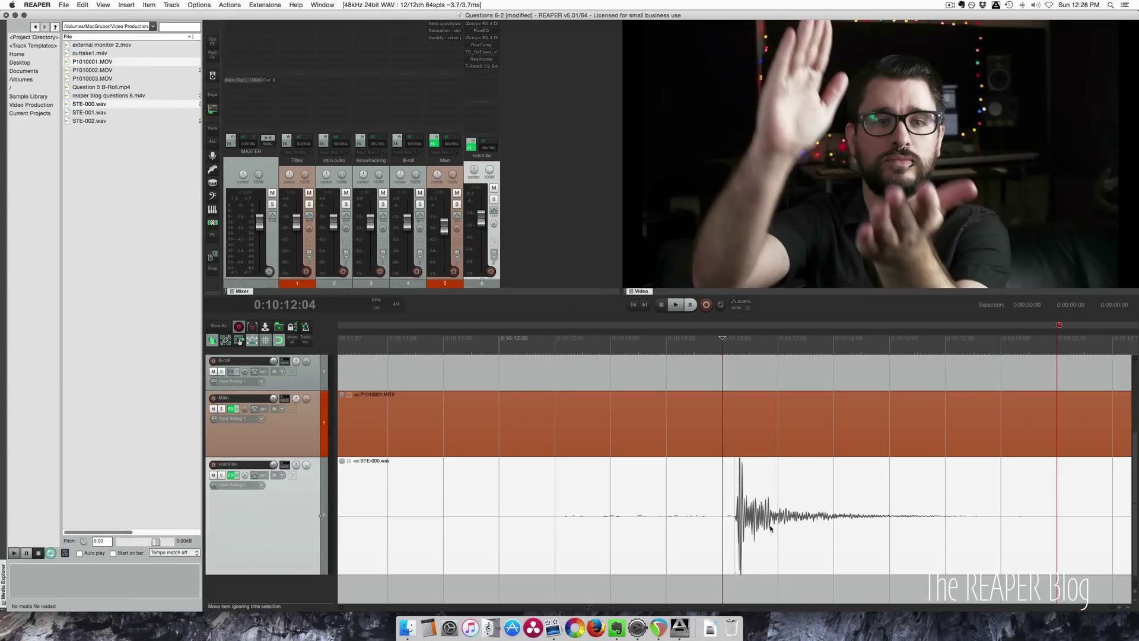
mouse_move(733, 519)
left_mouse_down()
mouse_move(745, 521)
mouse_move(723, 526)
left_mouse_up()
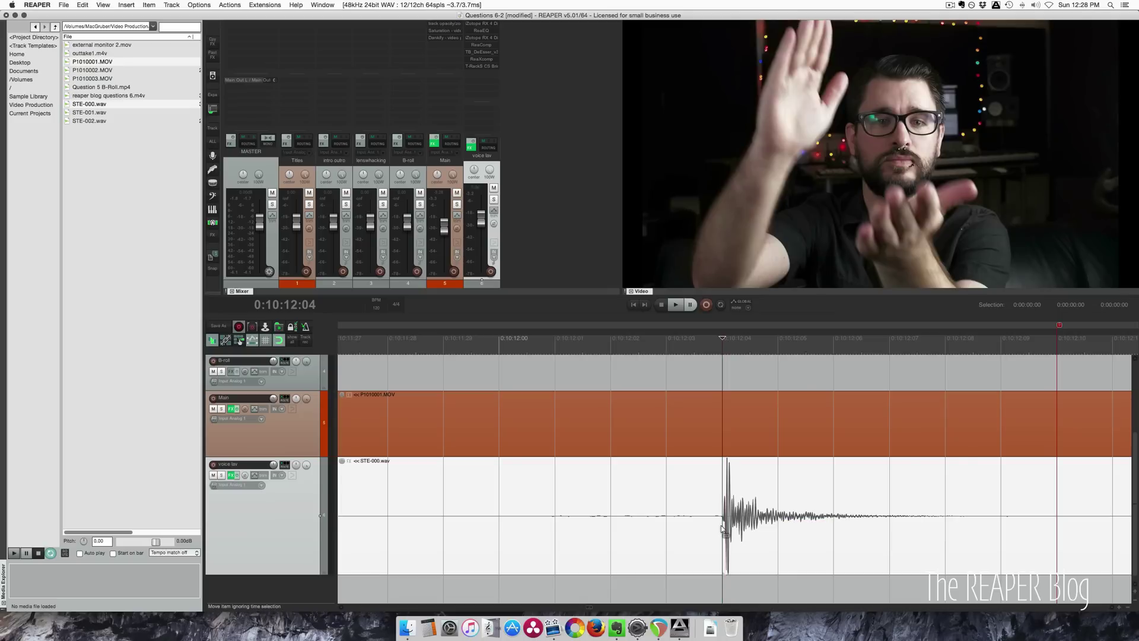
scroll(722, 527, "down", 8)
scroll(580, 529, "down", 3)
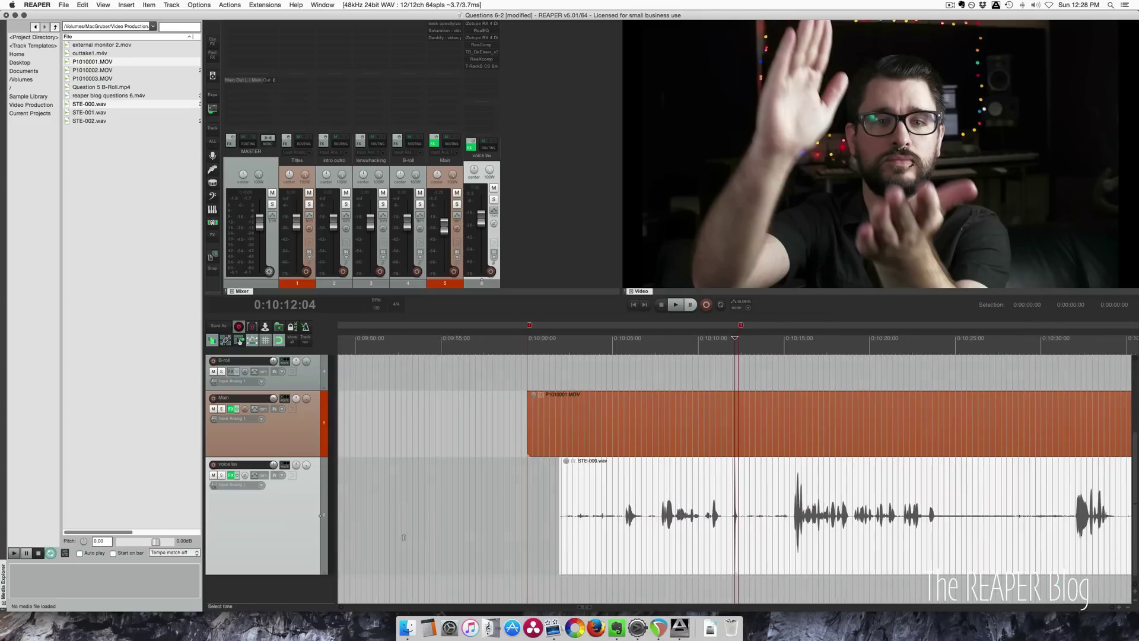
scroll(623, 529, "up", 10)
- In the Actions list, use Find shortcut with Ctrl+, to locate Item: Set snap offset to cursor
key("shift+/")
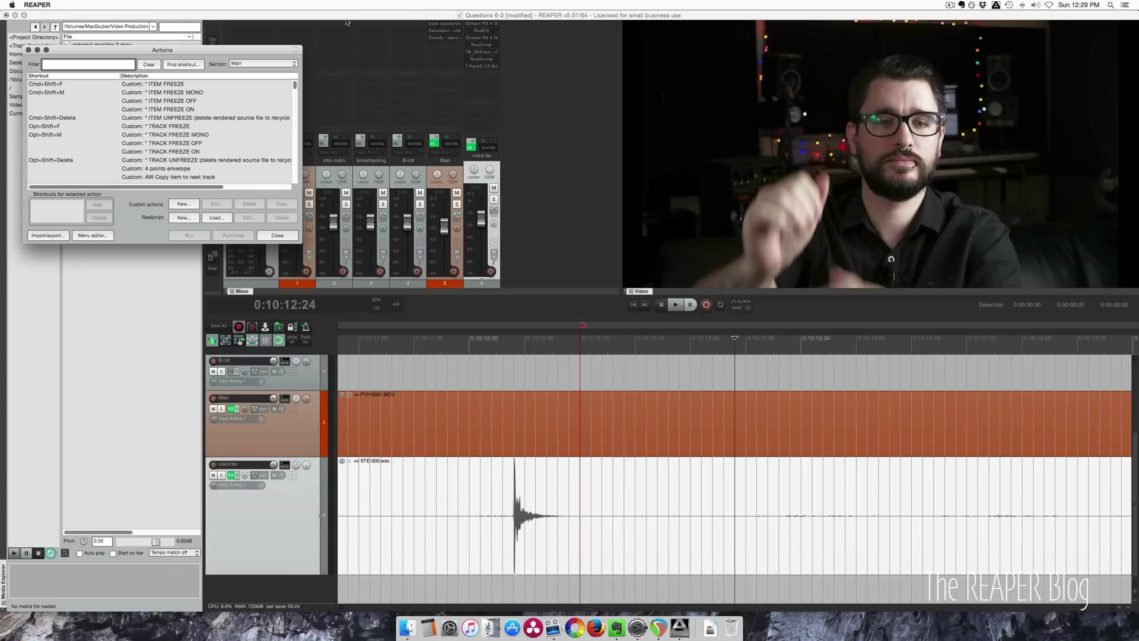
left_click(198, 66)
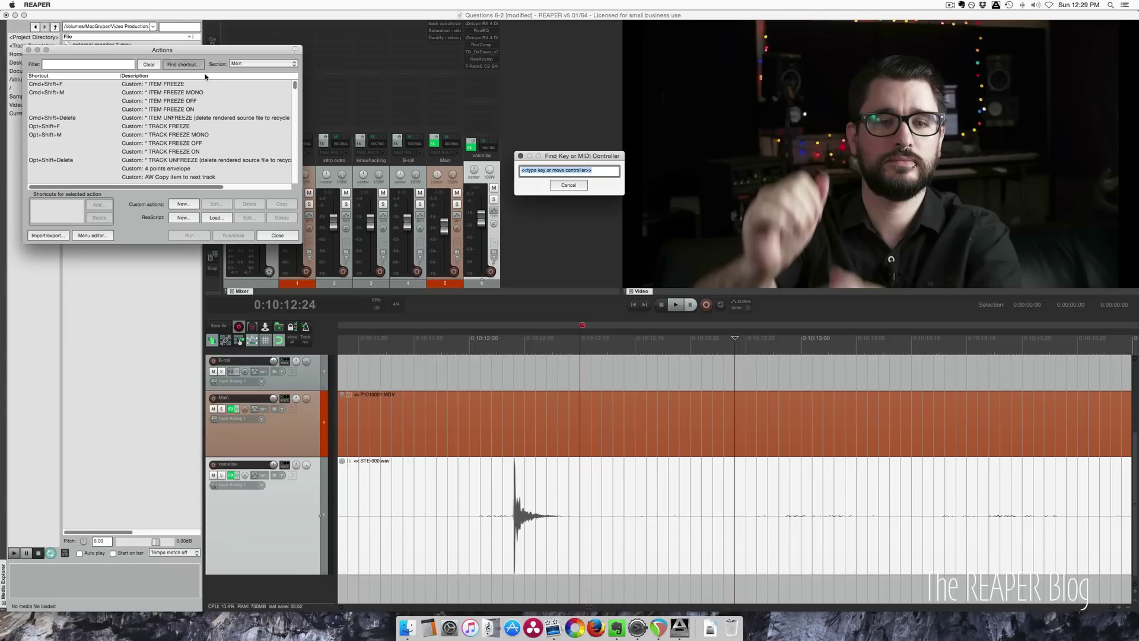
key("ctrl+comma")
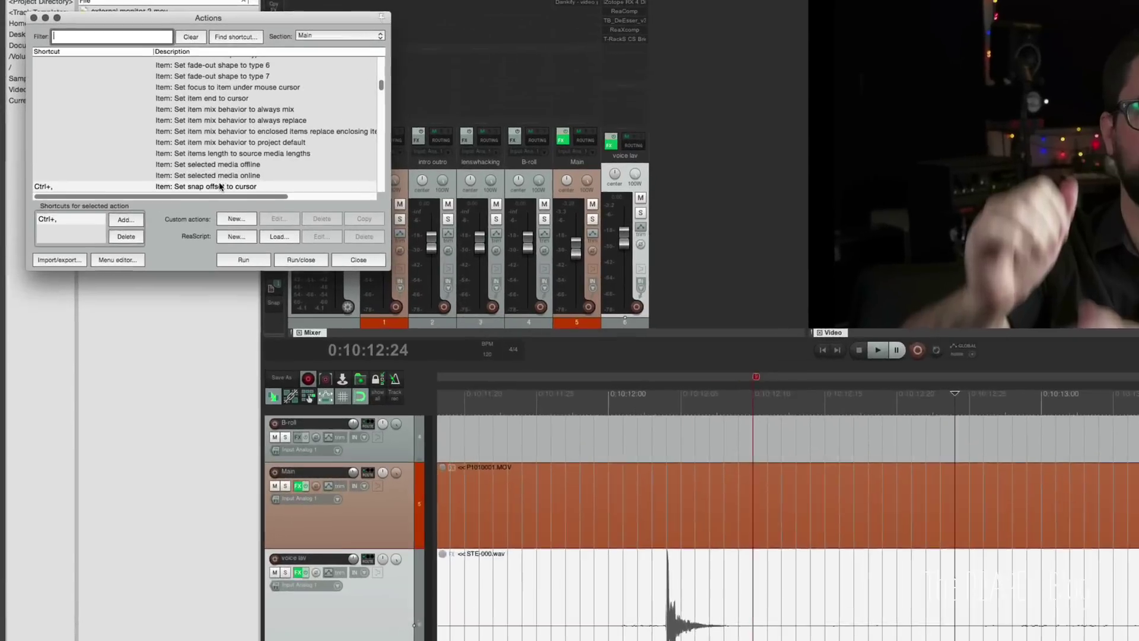
left_click(156, 180)
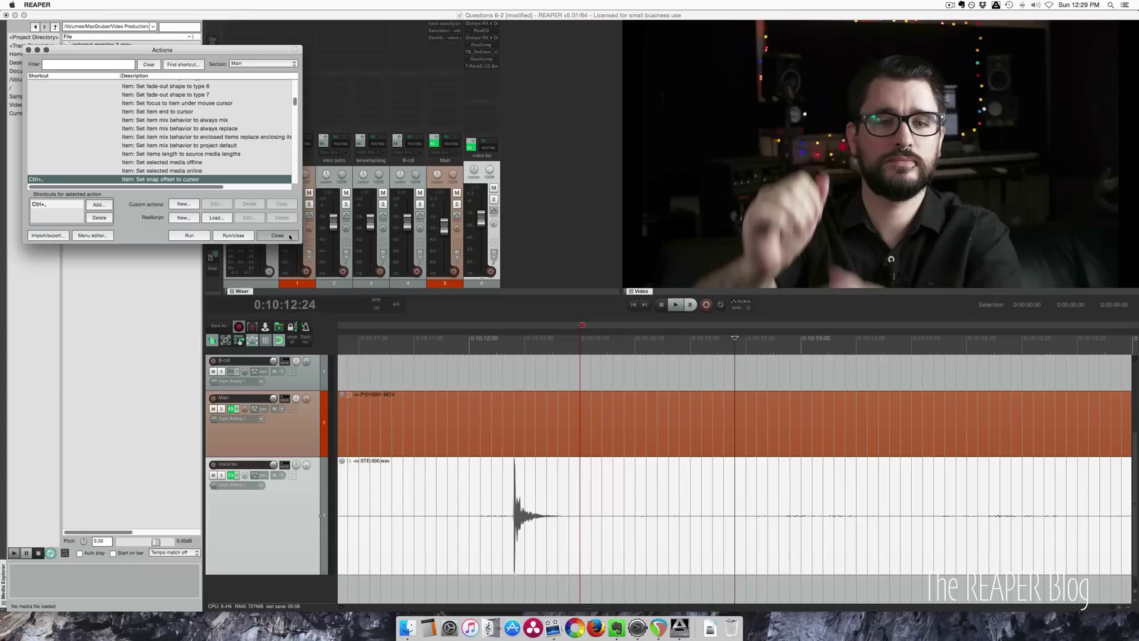
- Close Actions and drag STE-000.wav so its clap spike snaps to the 0:10:12:10 marker, zooming to verify
left_click(390, 268)
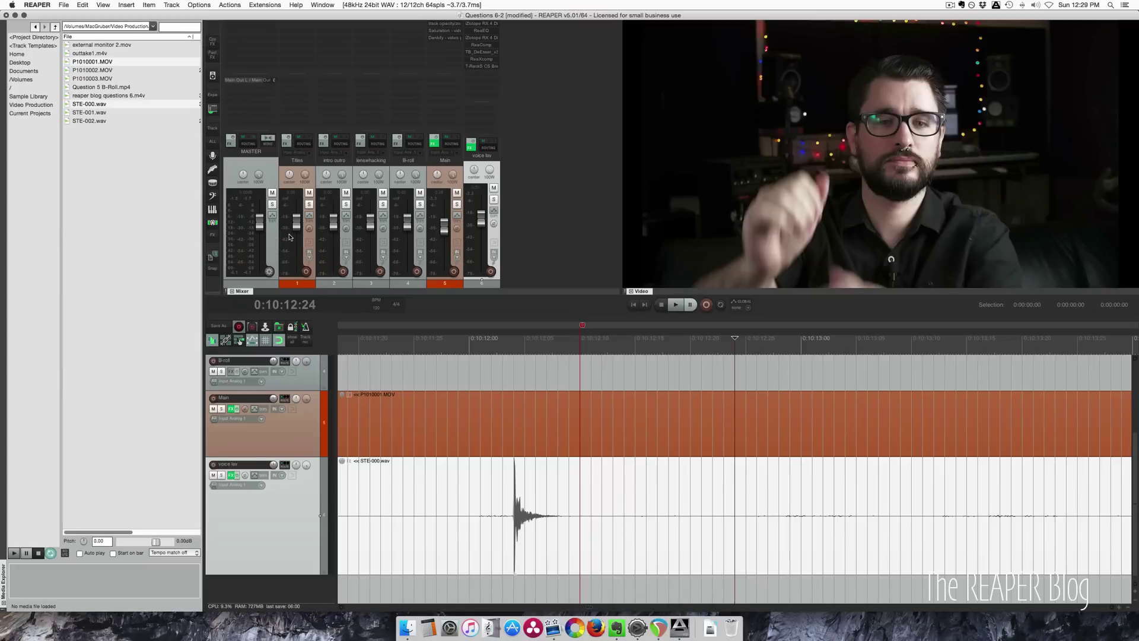
left_click(578, 505)
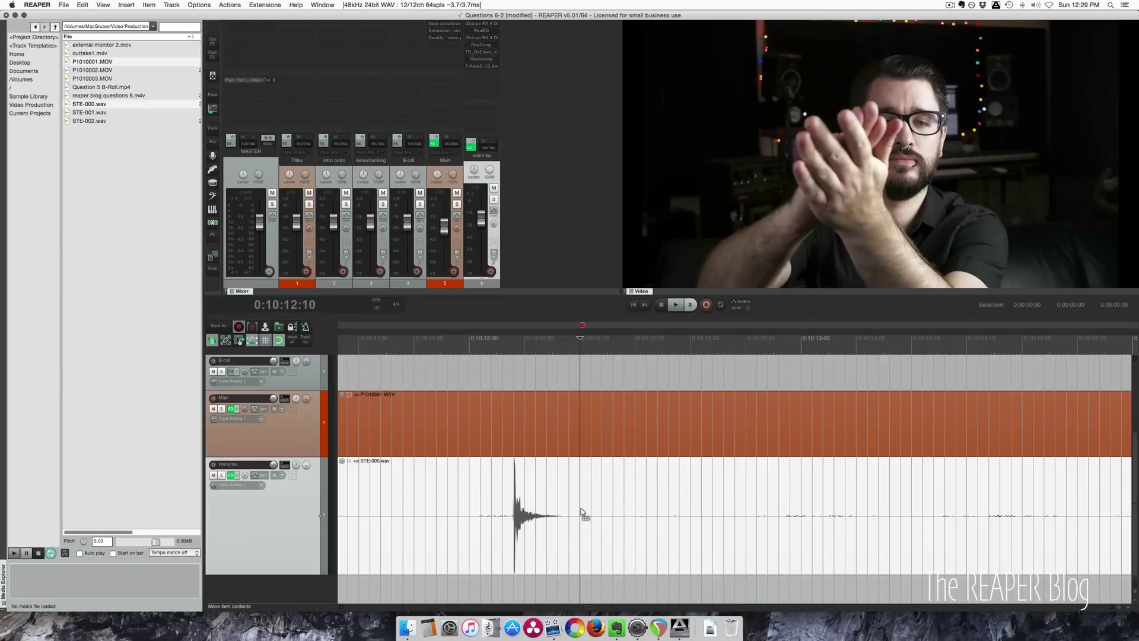
scroll(582, 511, "down", 3)
left_click(566, 547)
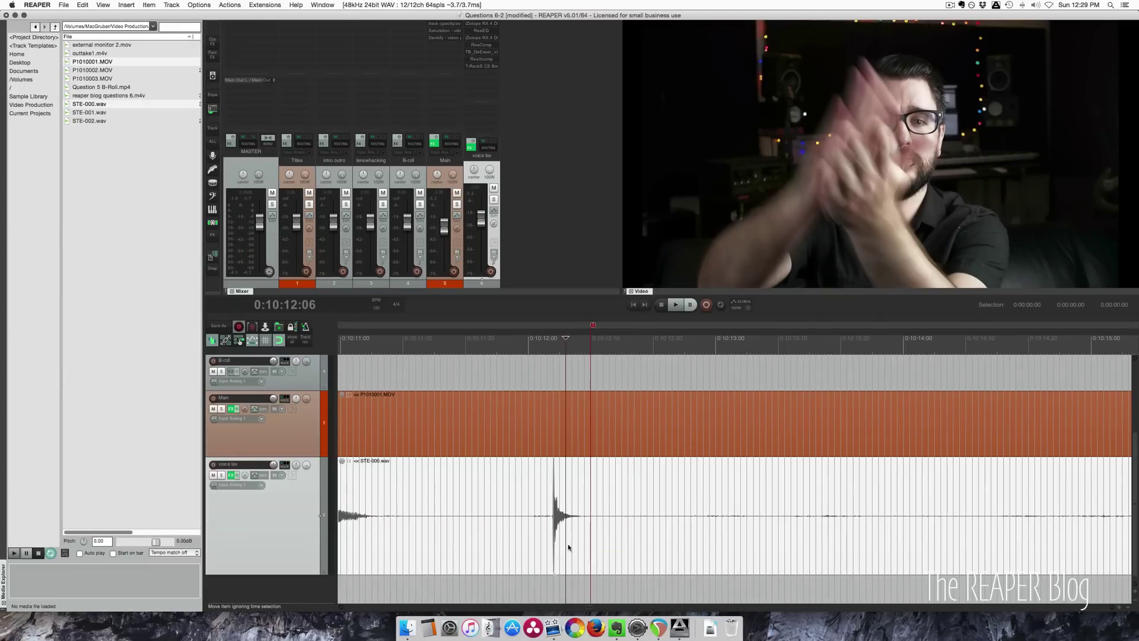
left_click_drag(568, 547, 607, 538)
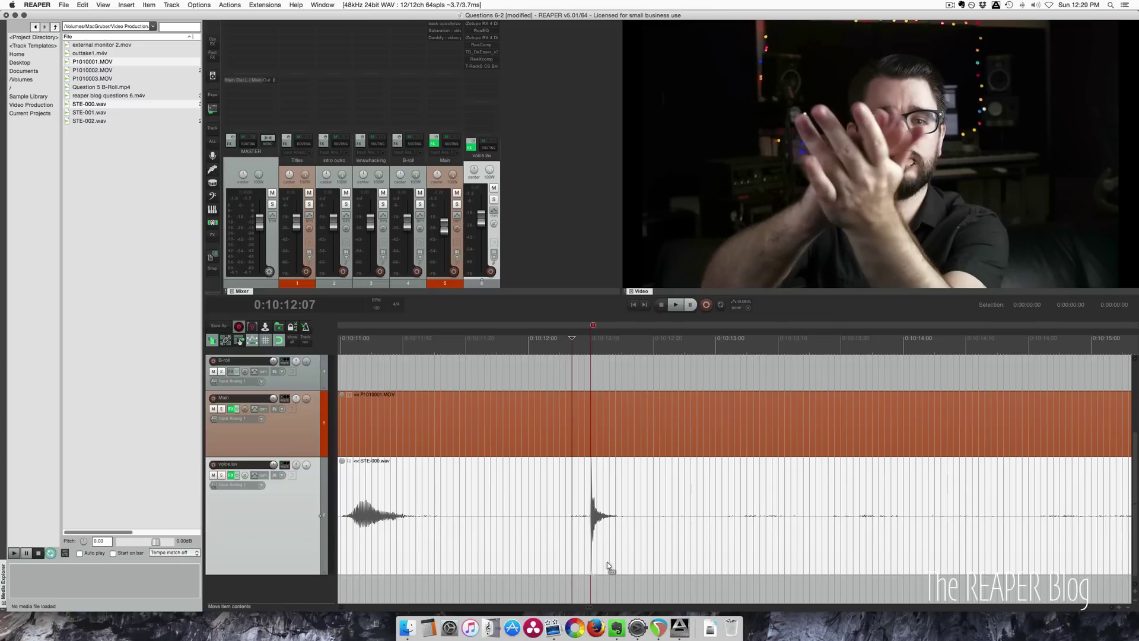
scroll(607, 561, "up", 5)
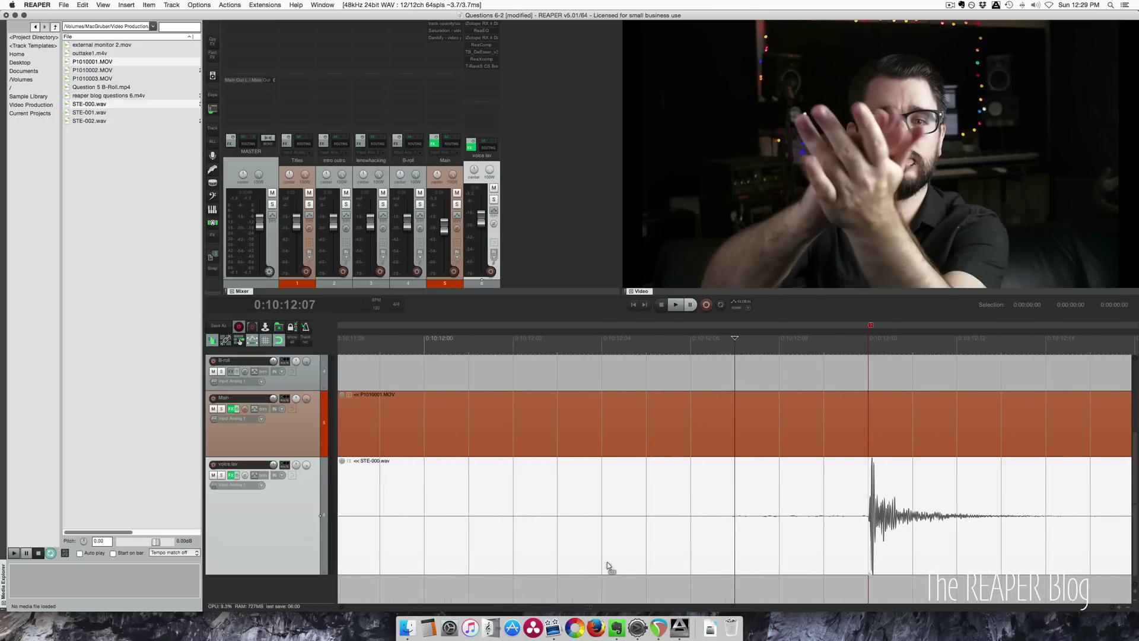
left_click(868, 478)
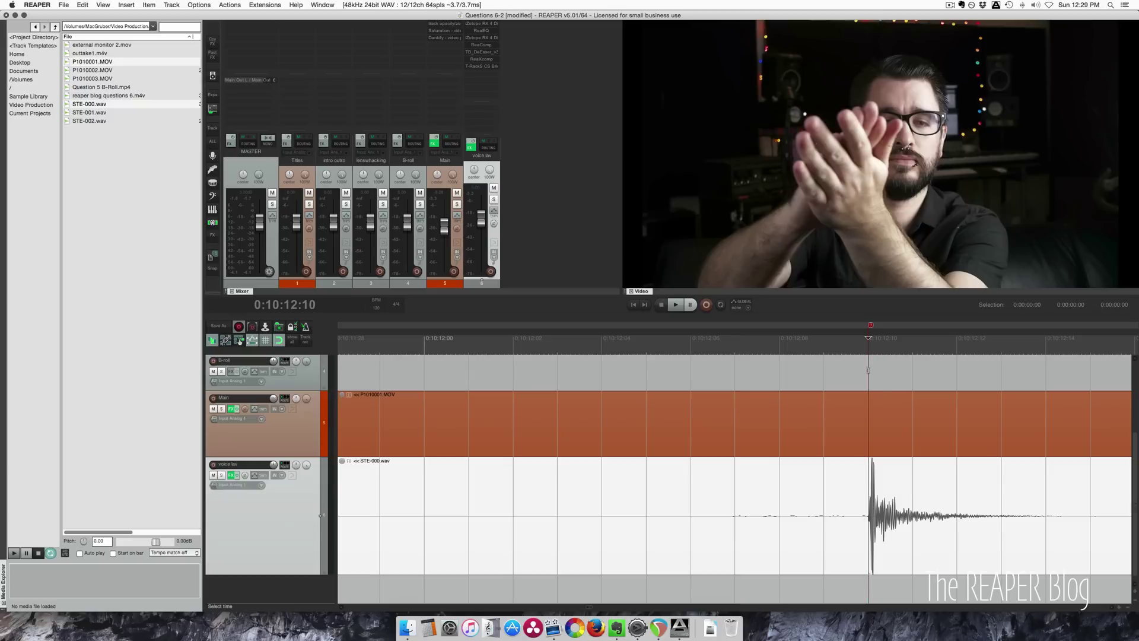
scroll(861, 560, "down", 5)
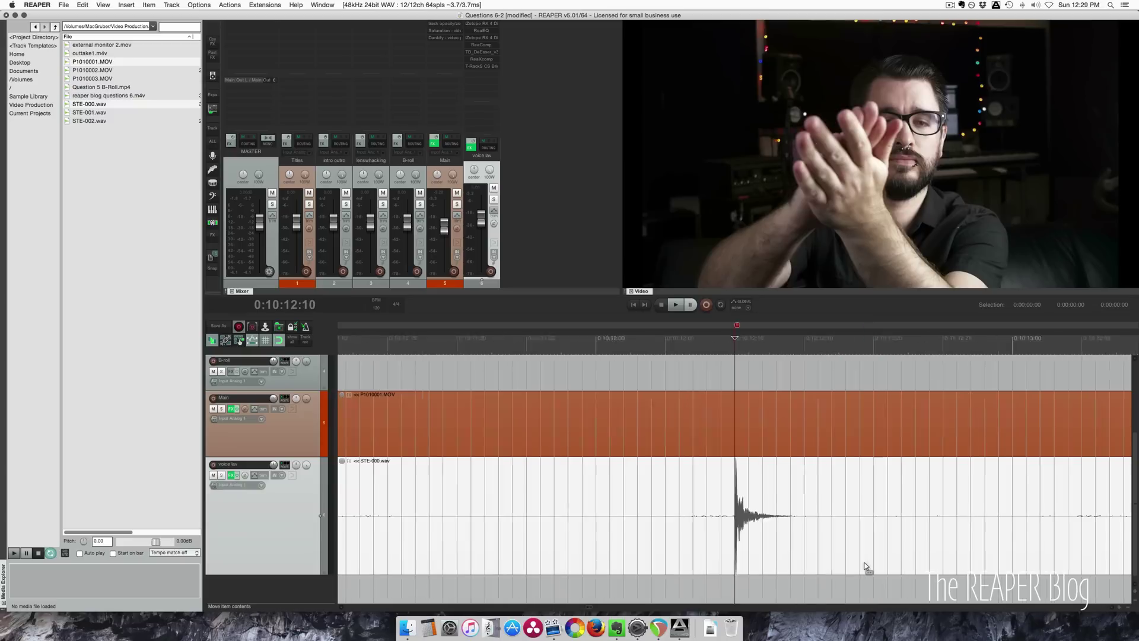
left_click(490, 543)
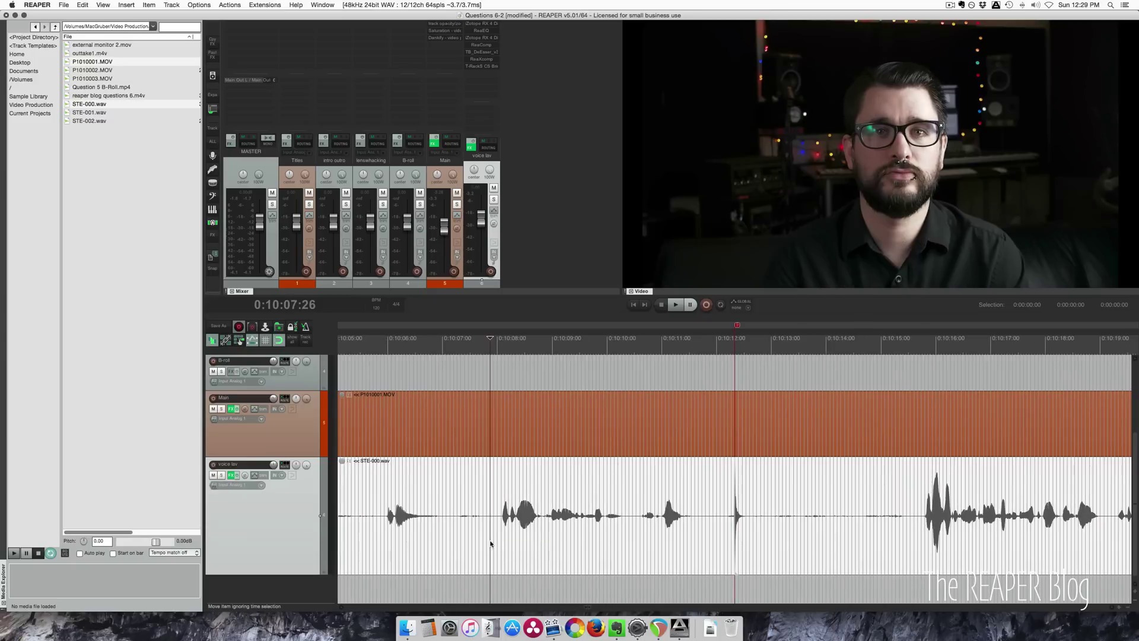
key("space")
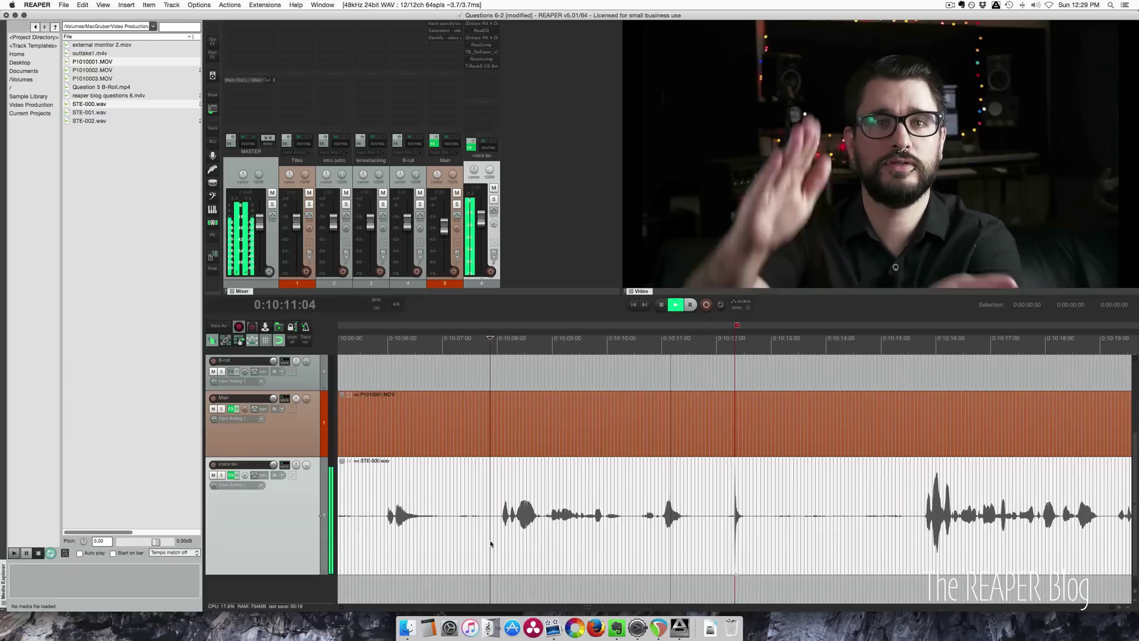
key("space")
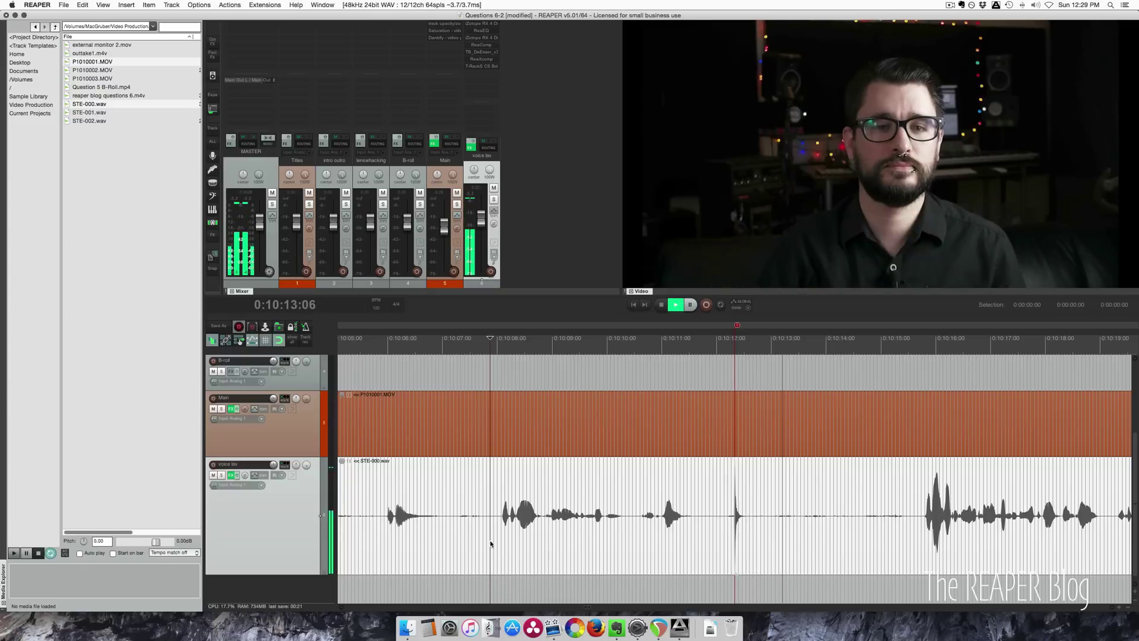